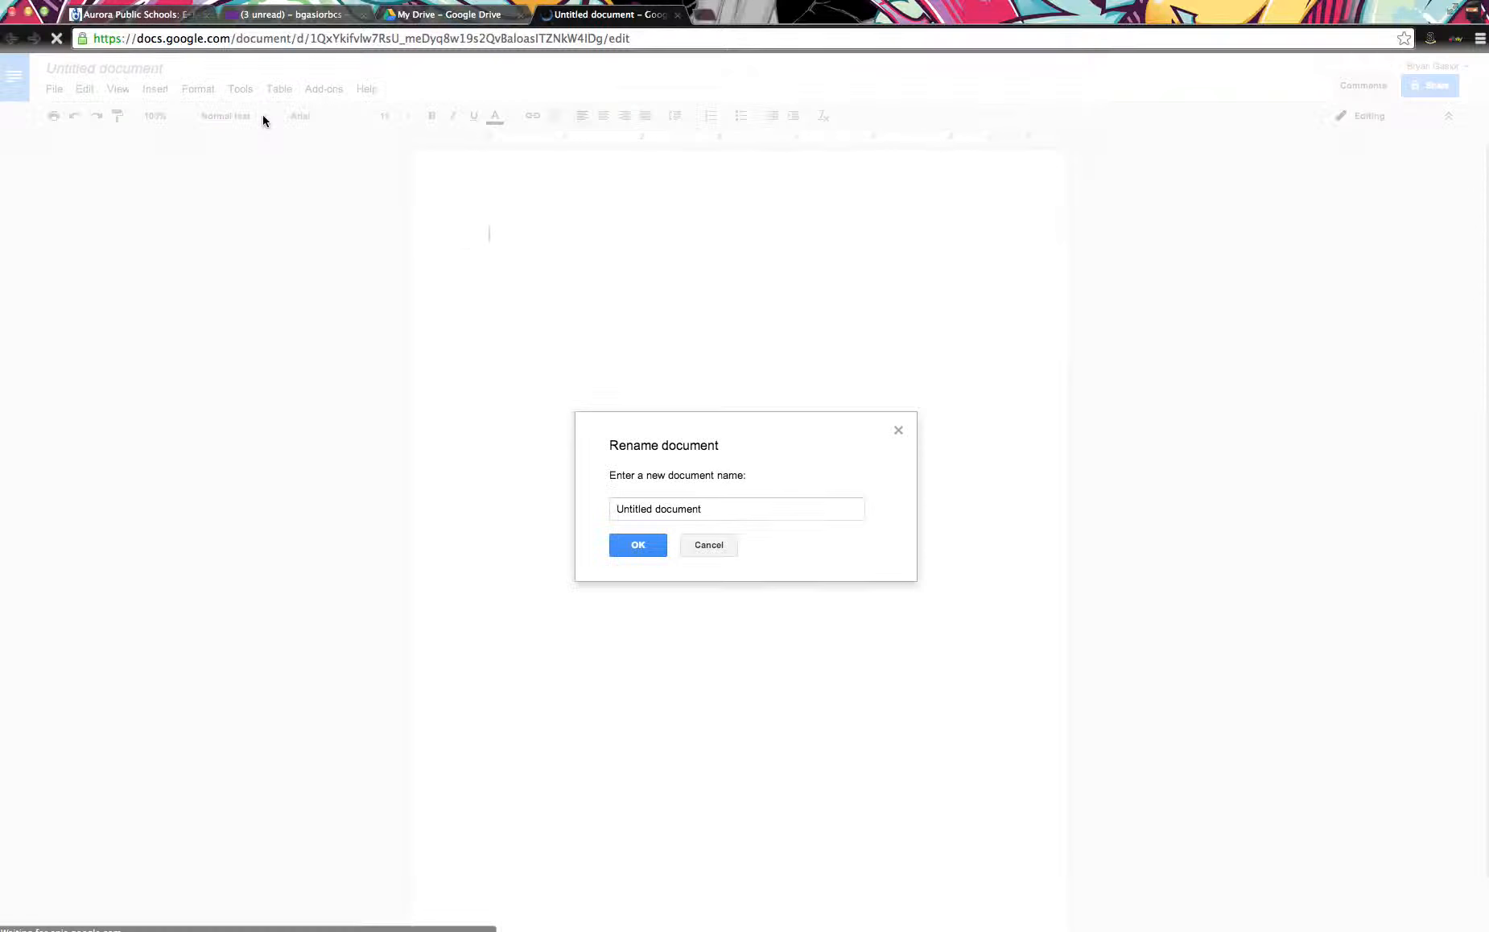
Rename the untitled document as "Test Document".
left_click(722, 509)
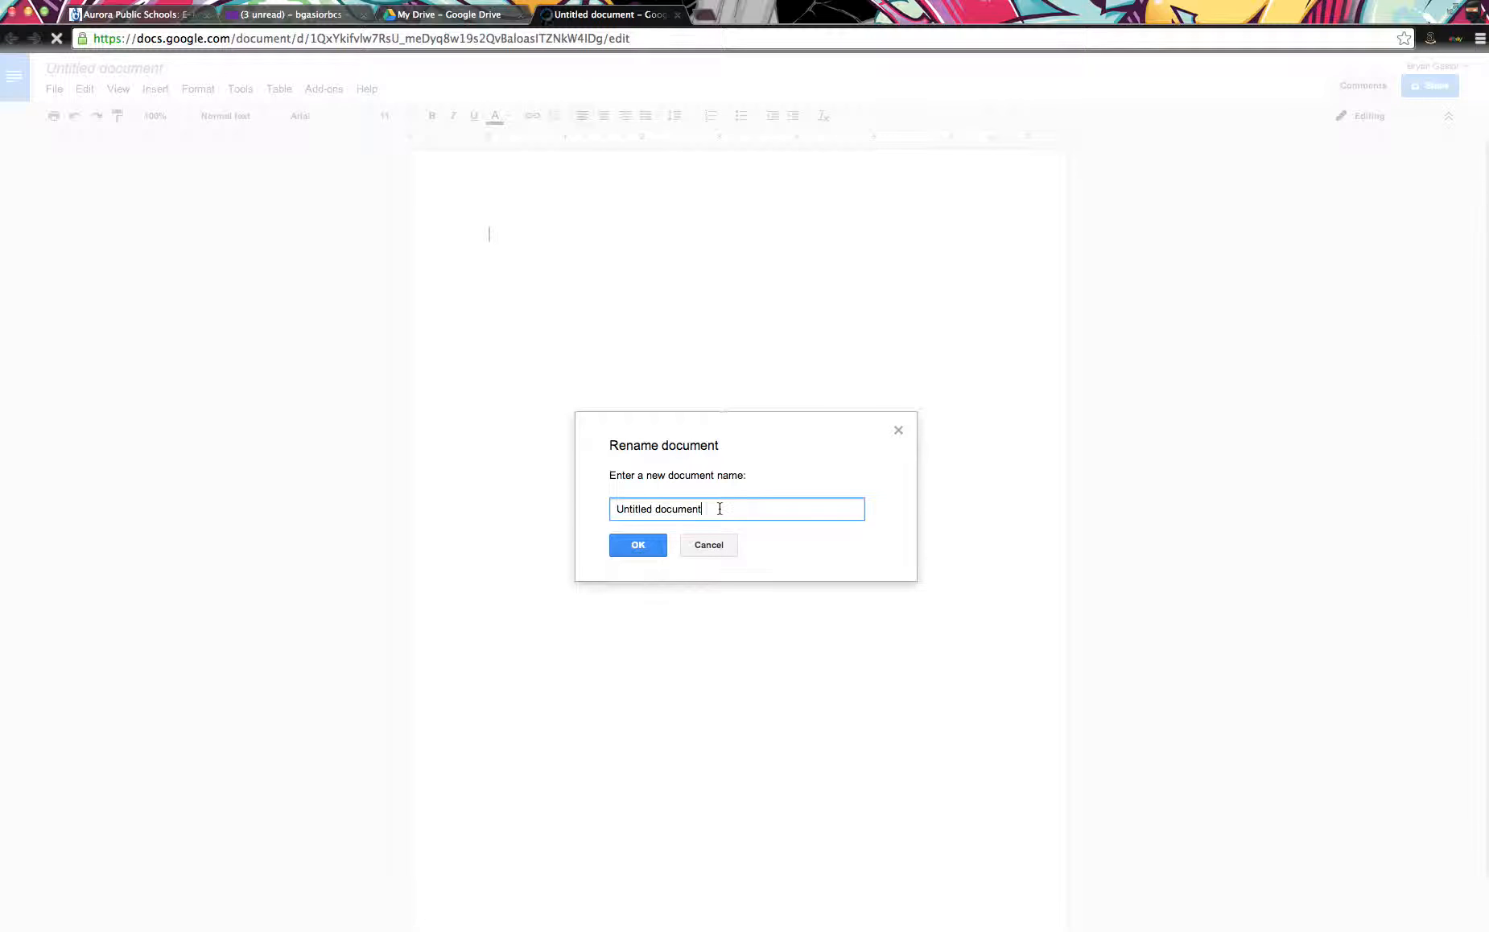
key("BackSpace")
key("BackSpace")
key("BackSpace")
key("BackSpace")
key("BackSpace")
key("BackSpace")
key("BackSpace")
key("BackSpace")
key("BackSpace")
key("BackSpace")
key("BackSpace")
key("BackSpace")
key("BackSpace")
key("BackSpace")
key("BackSpace")
key("BackSpace")
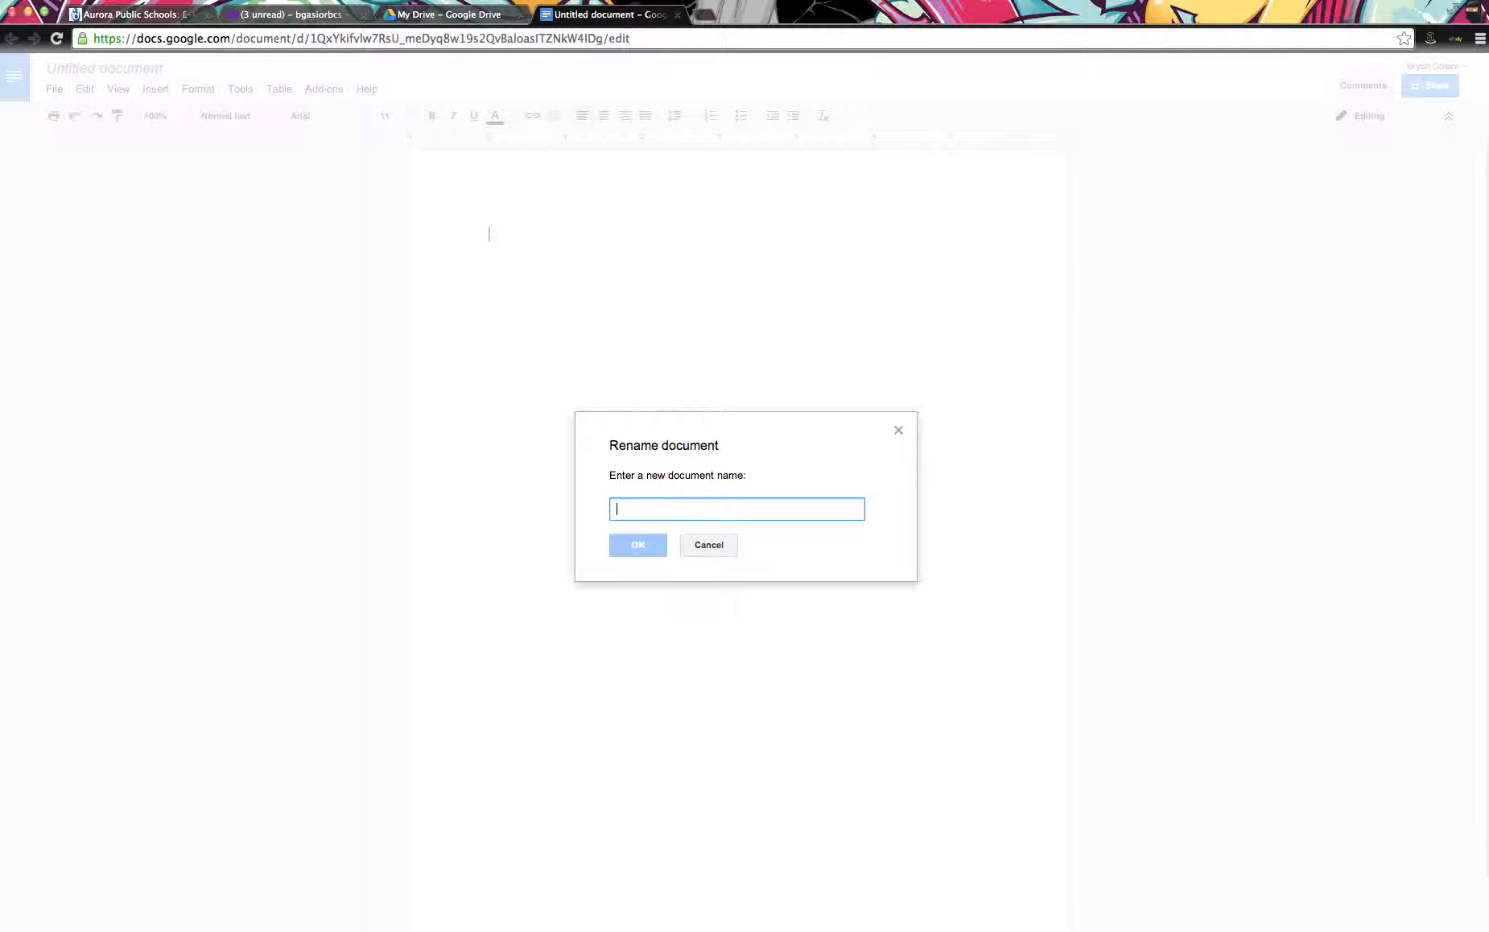
type("Test Document")
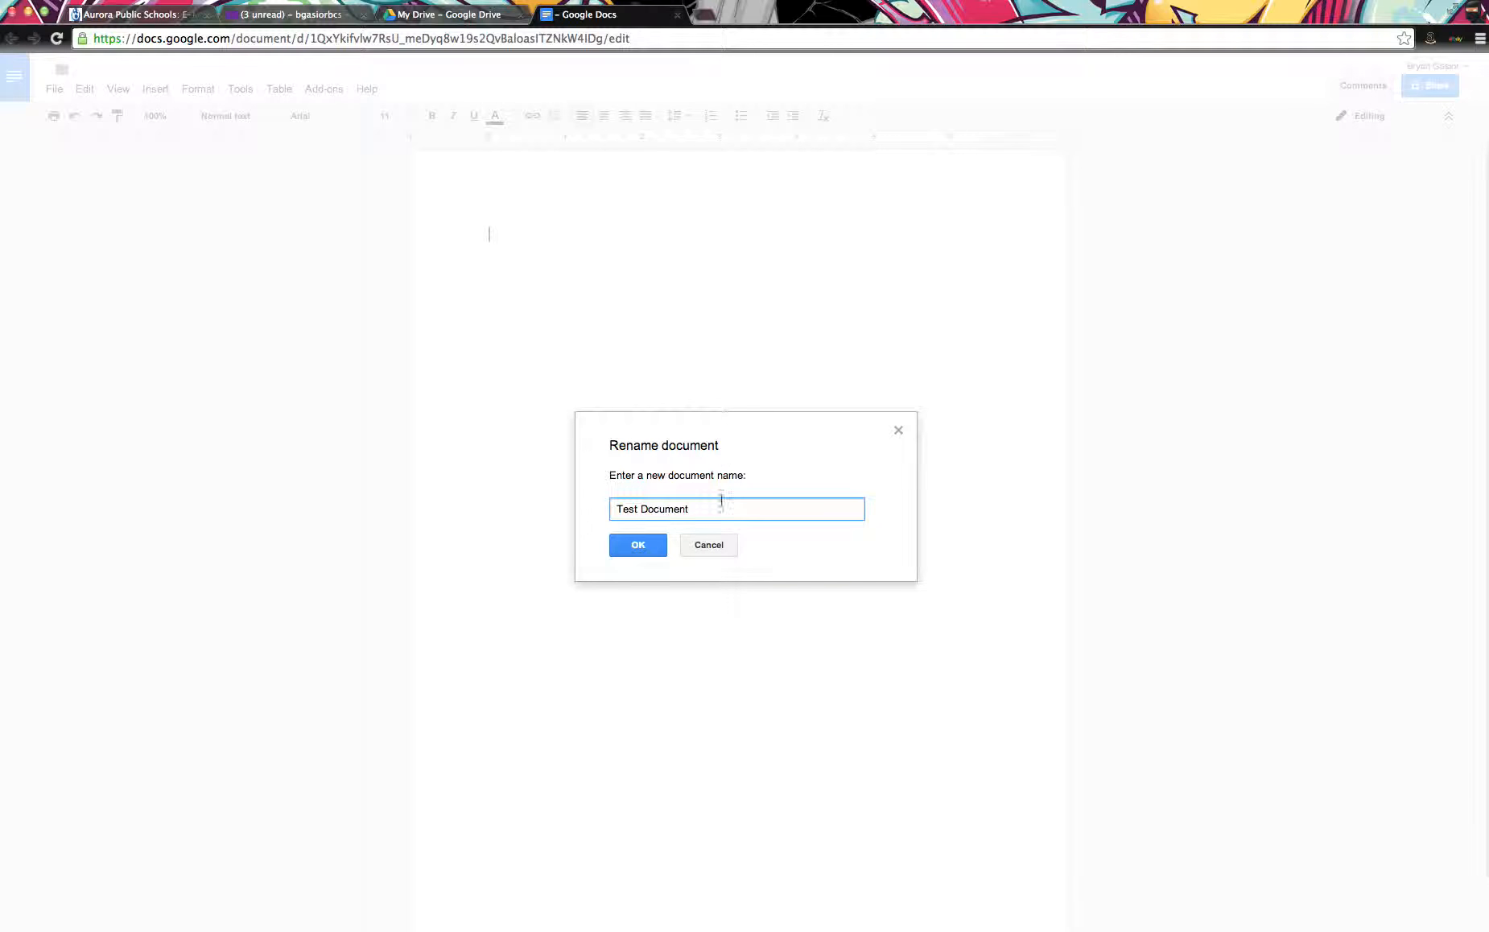
left_click(643, 553)
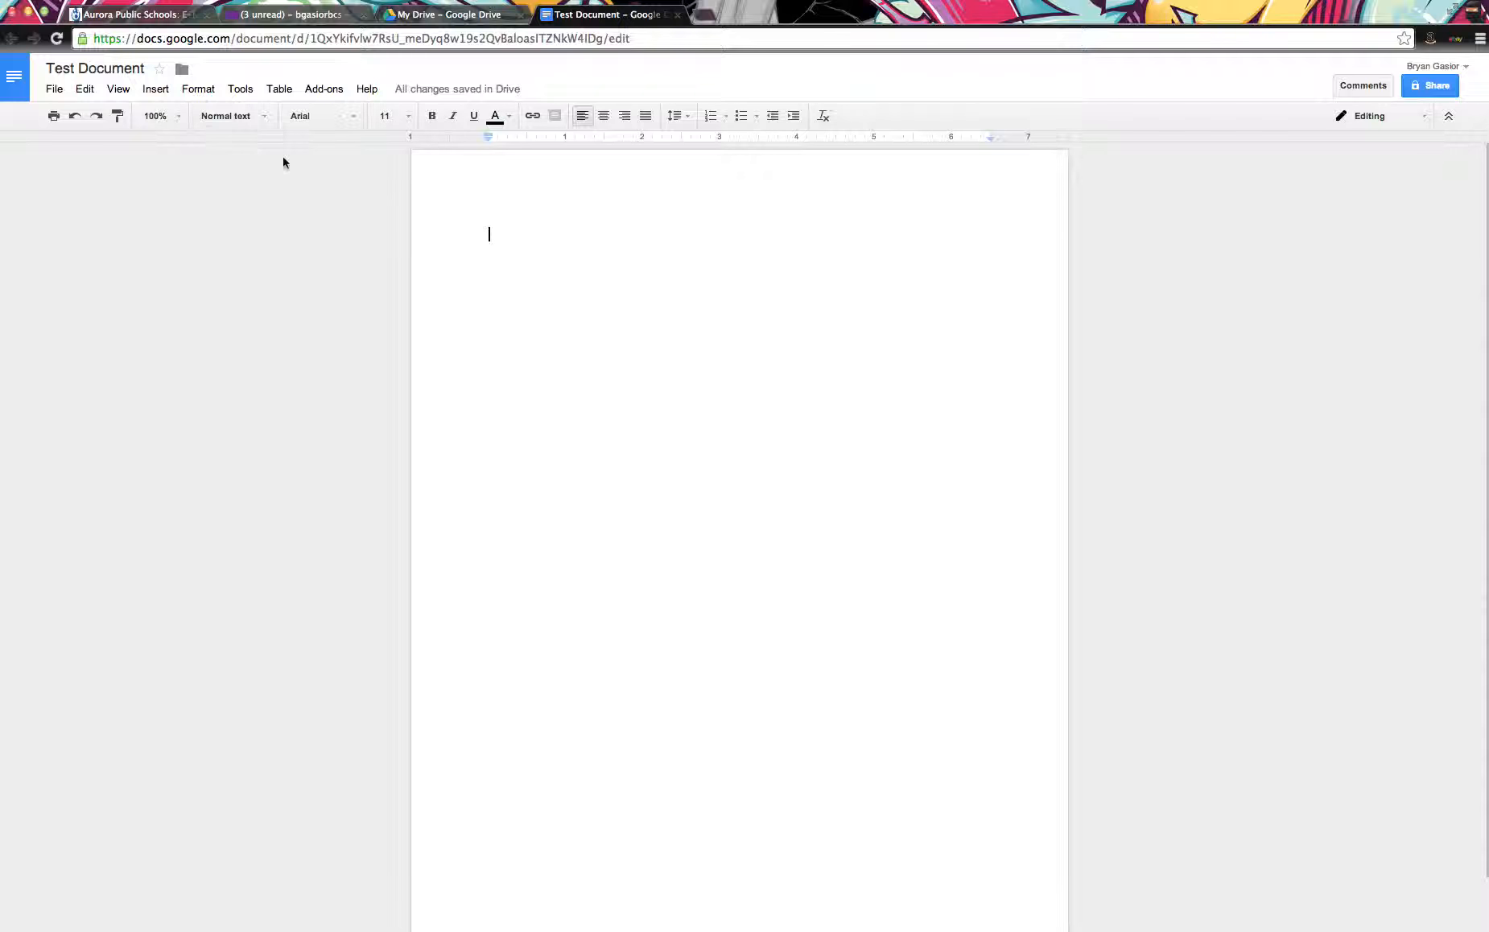
Add the date 7/3/2014 in the Heading 1 style on the document's first line and start a new line.
left_click(265, 119)
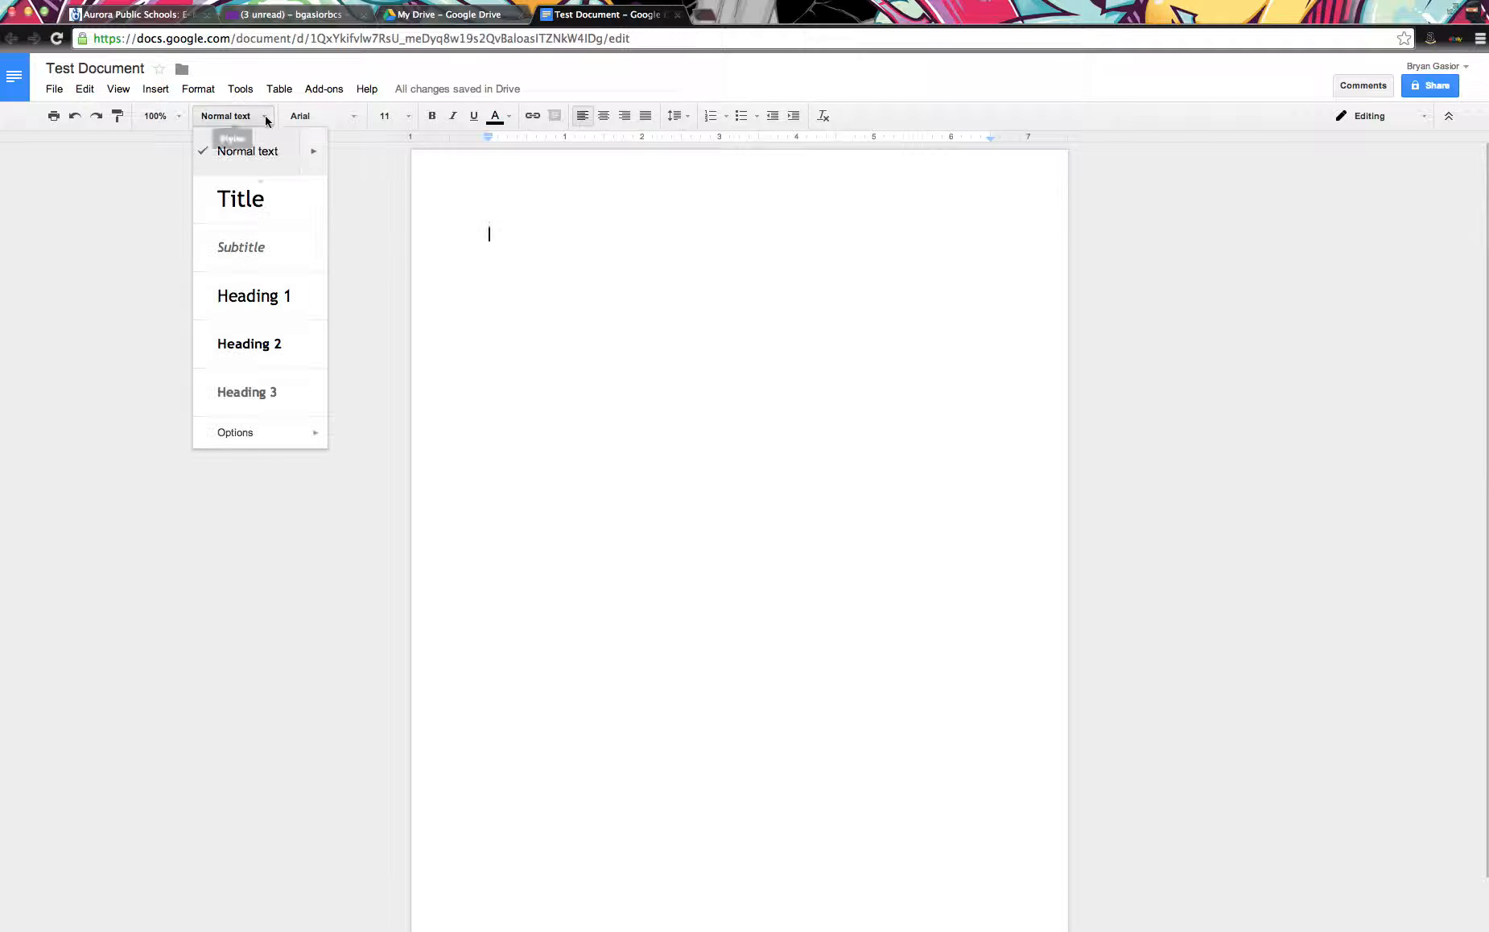
left_click(273, 299)
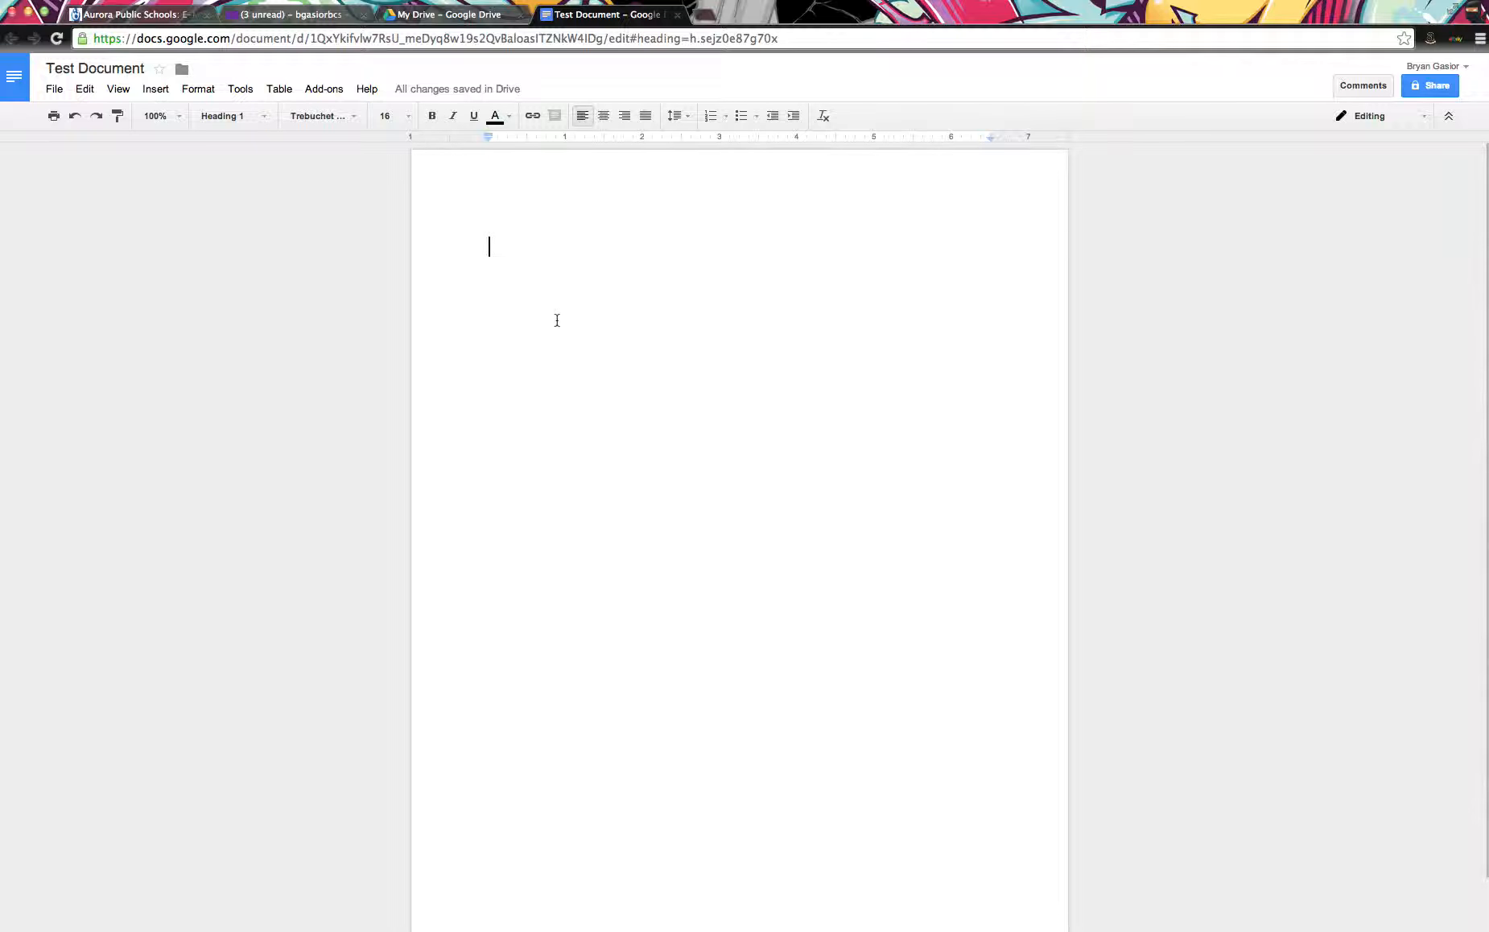
type("7/3/20")
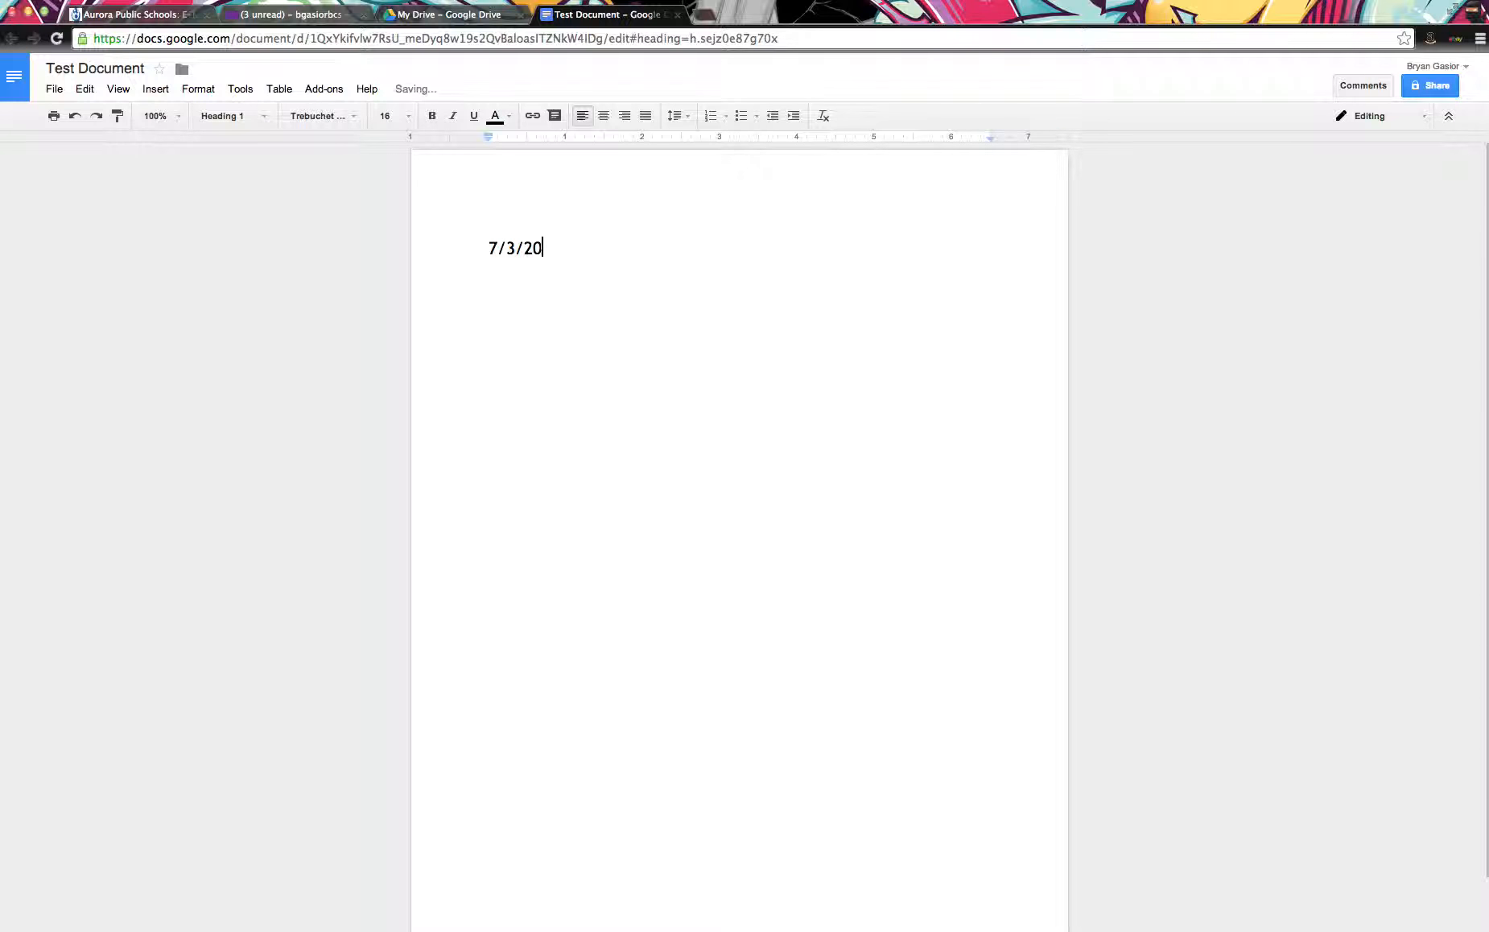
type("14")
key("Return")
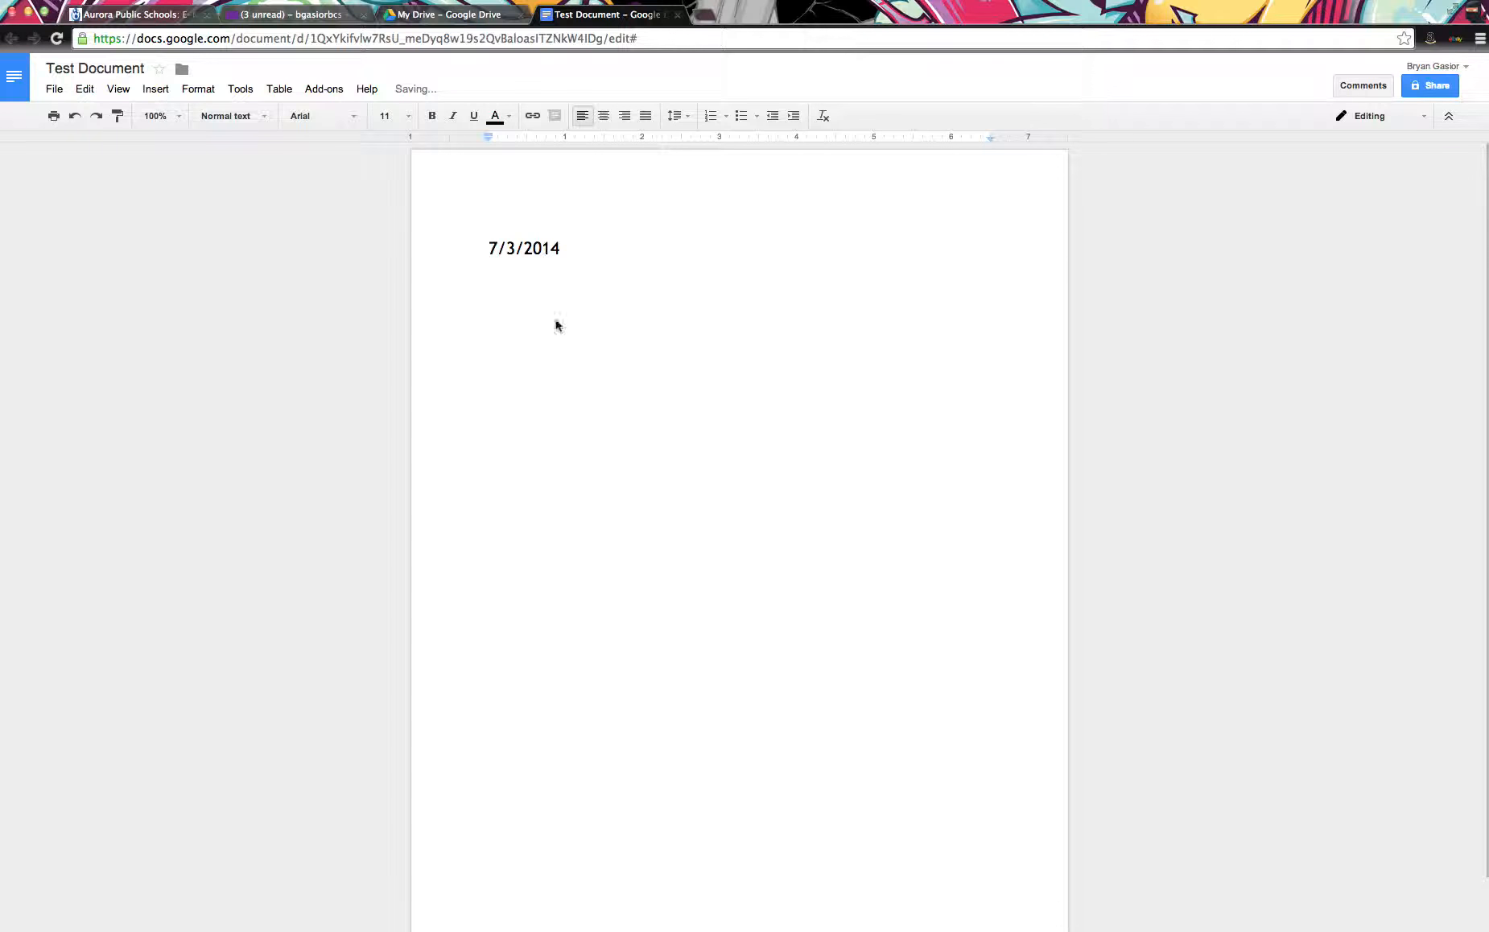
Add a second Heading 1 date, 7/4/2014, below the first one, leaving a blank line above it.
left_click(264, 119)
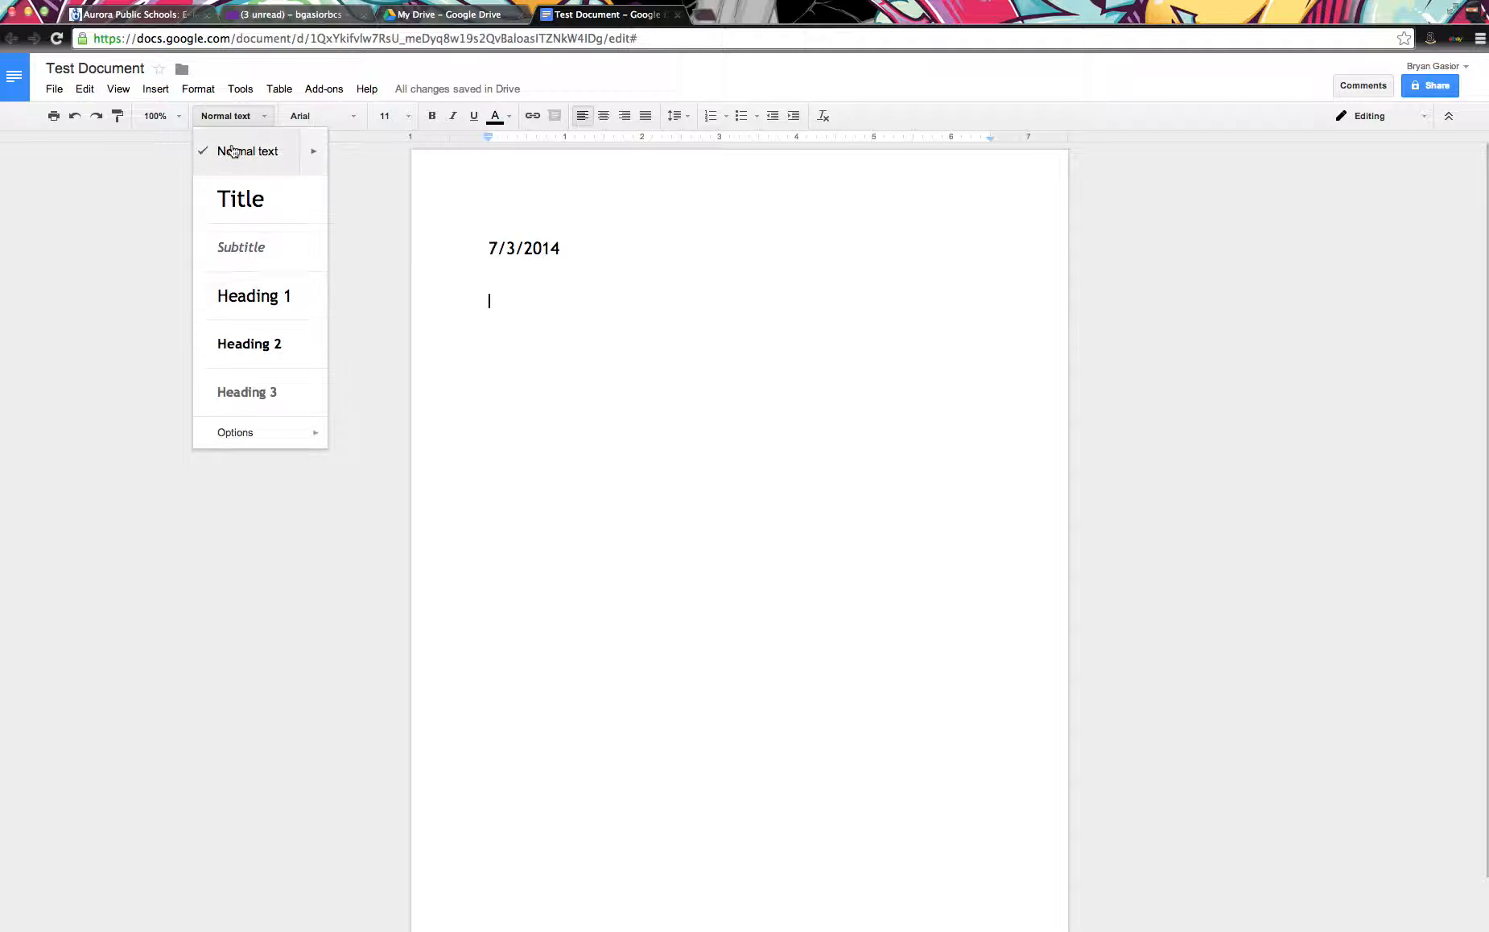
left_click(235, 298)
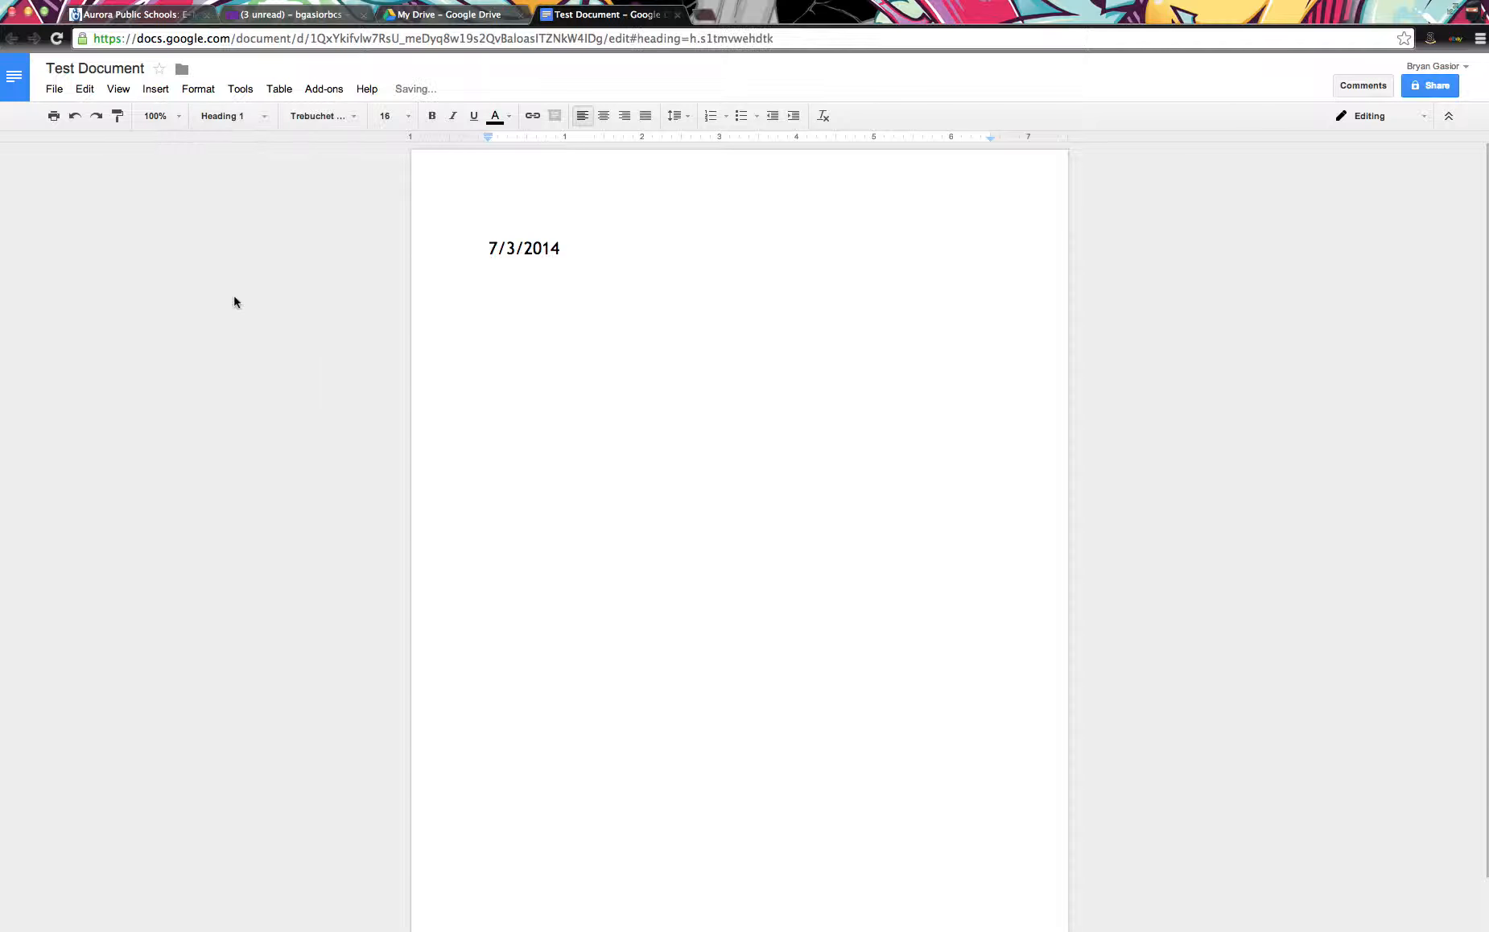
key("Return")
type("7/4/2014")
key("Return")
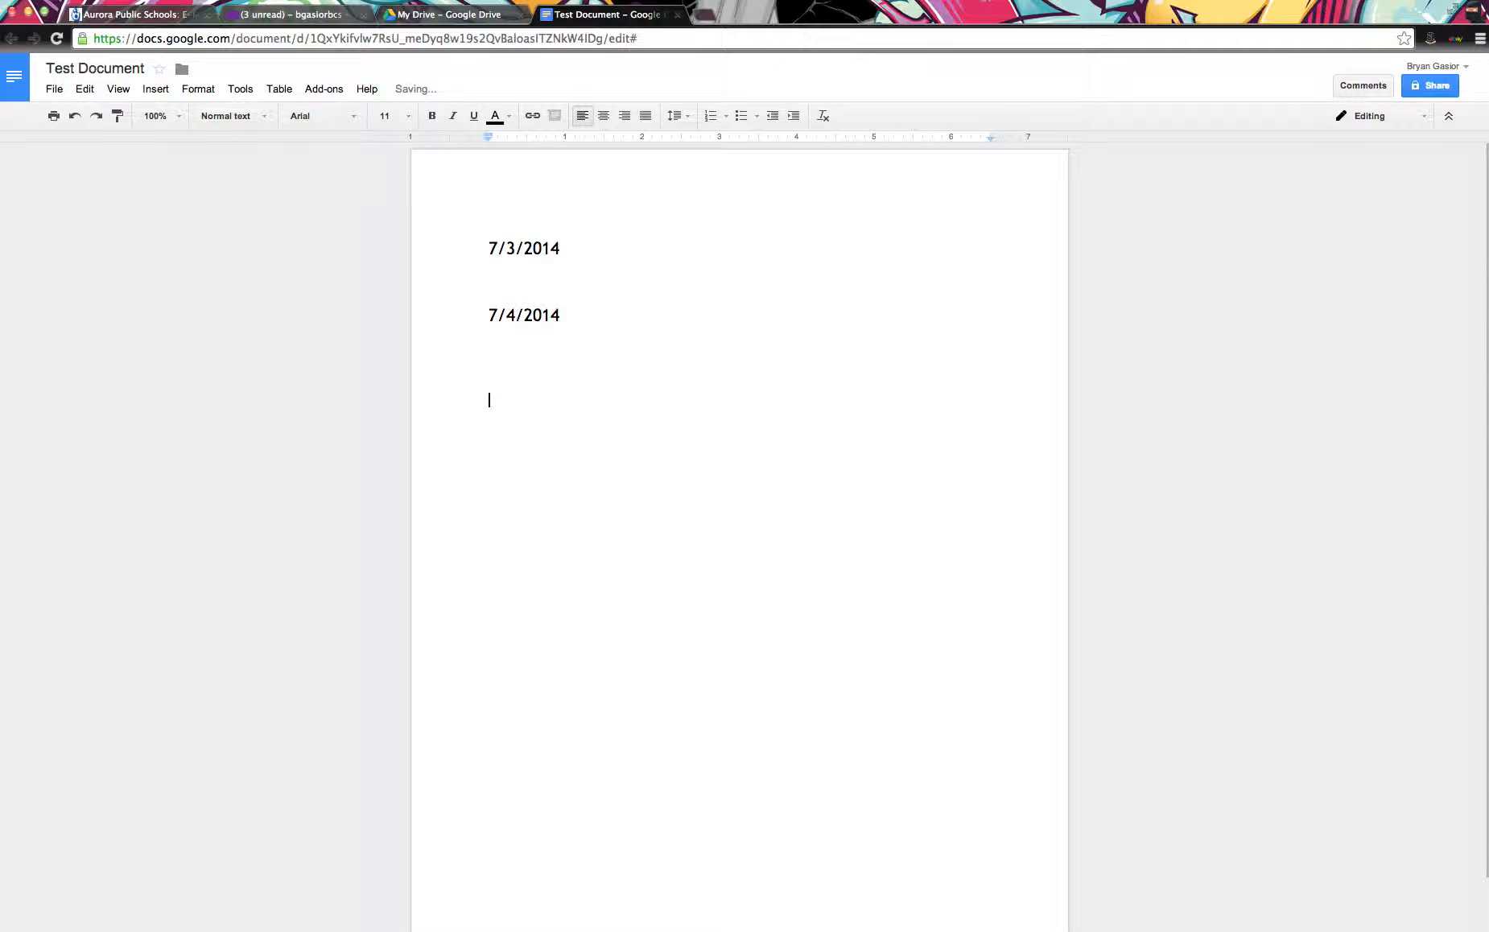
type("7/5/2014")
key("BackSpace")
key("BackSpace")
key("BackSpace")
key("BackSpace")
key("BackSpace")
key("BackSpace")
key("BackSpace")
key("BackSpace")
Add the date 7/5/2014 in the Heading 1 style below the 7/4/2014 heading.
left_click(265, 118)
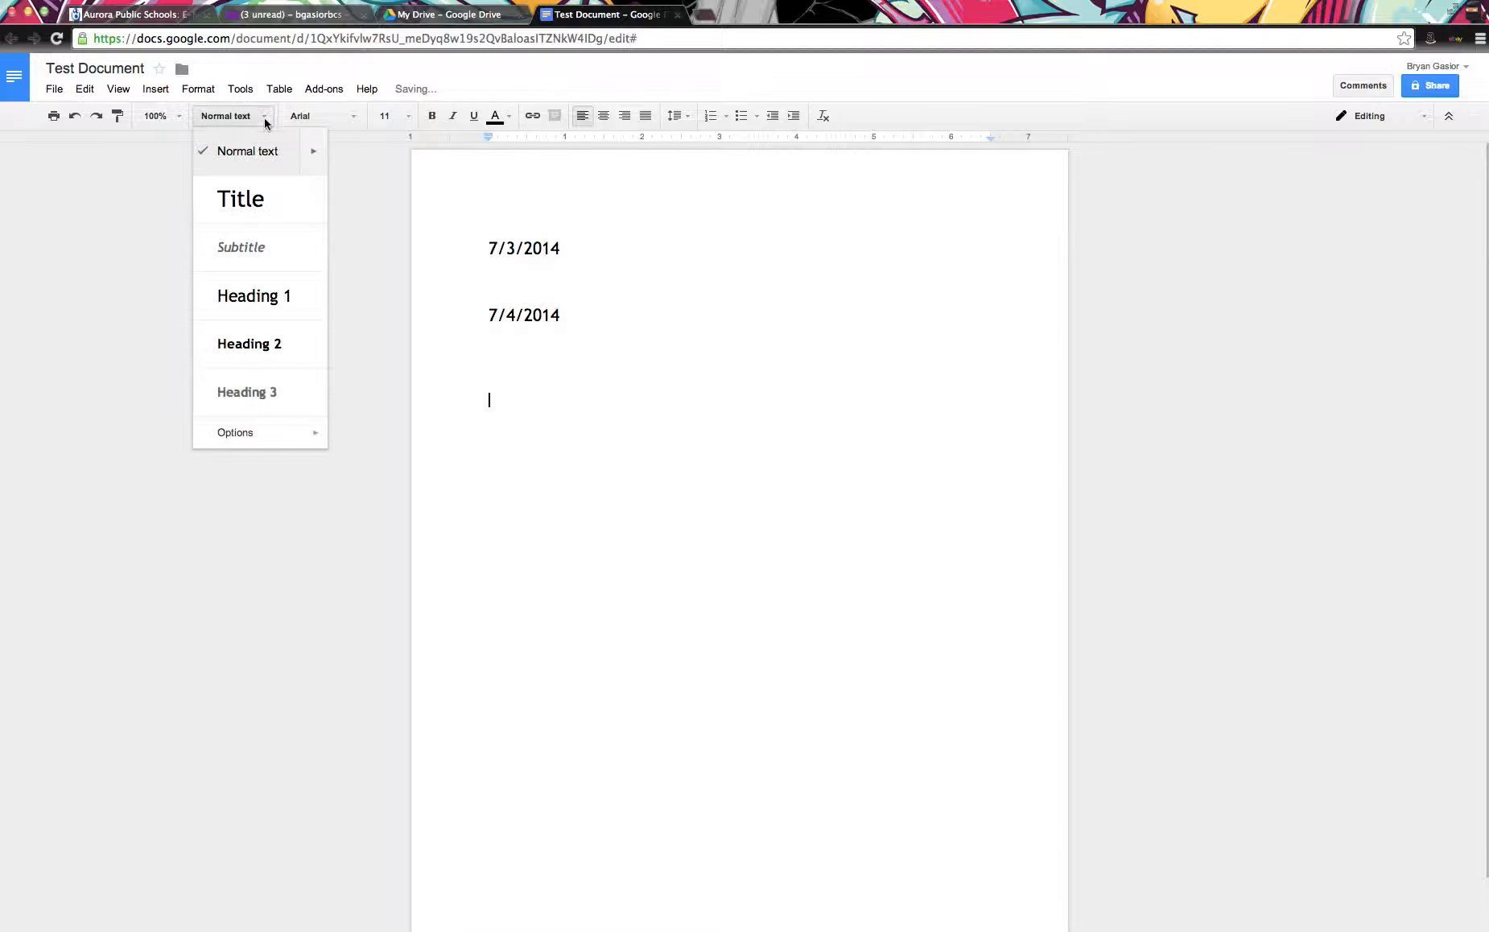
left_click(250, 300)
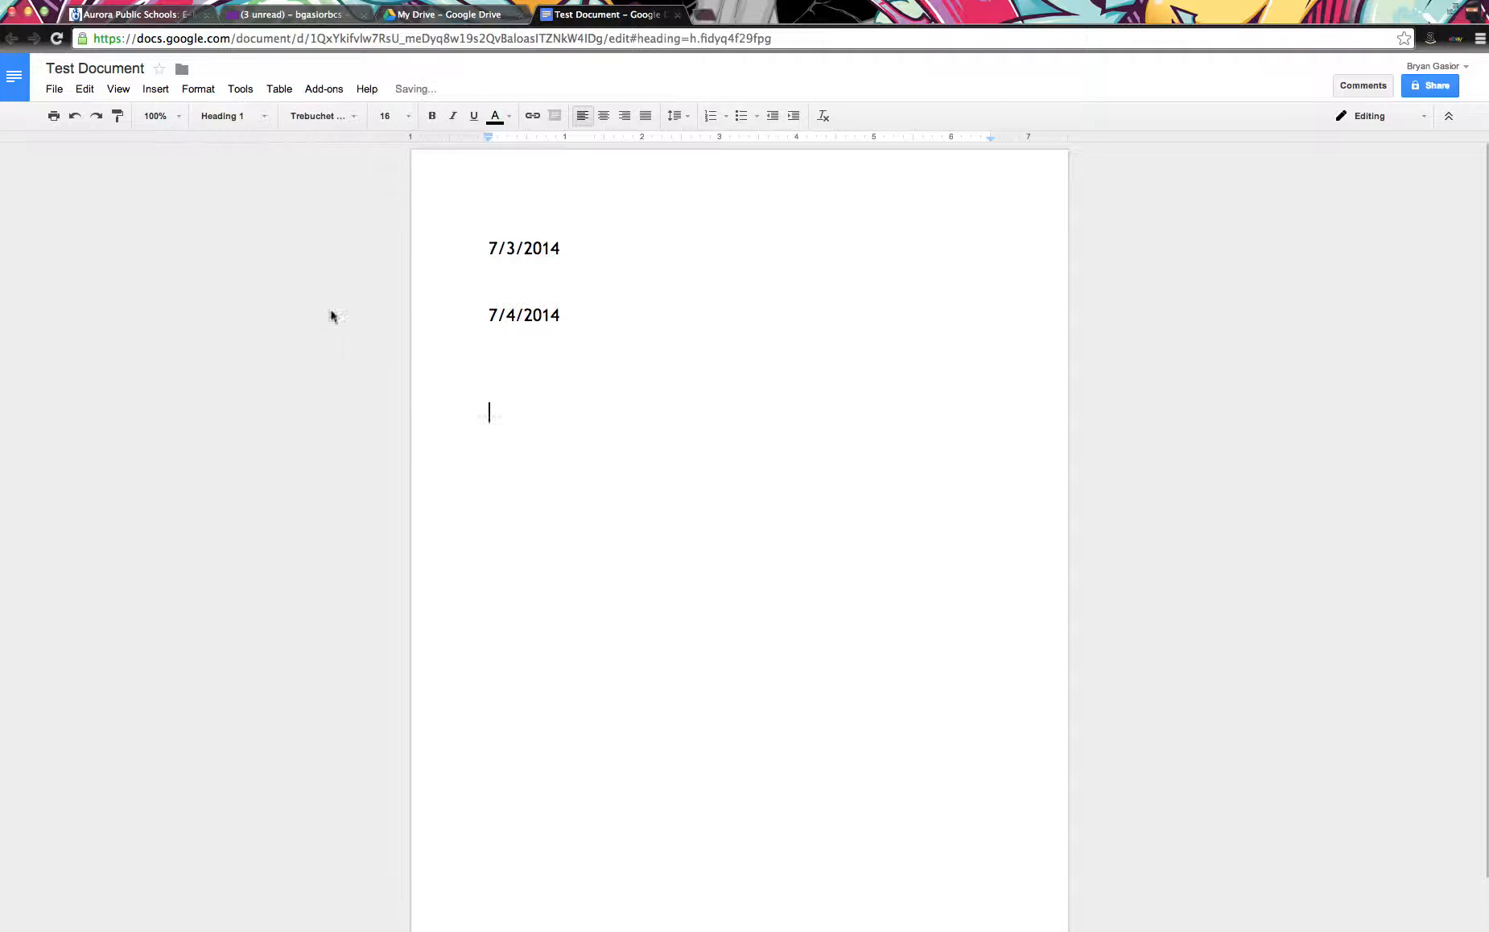
type("7/5/2014")
key("Return")
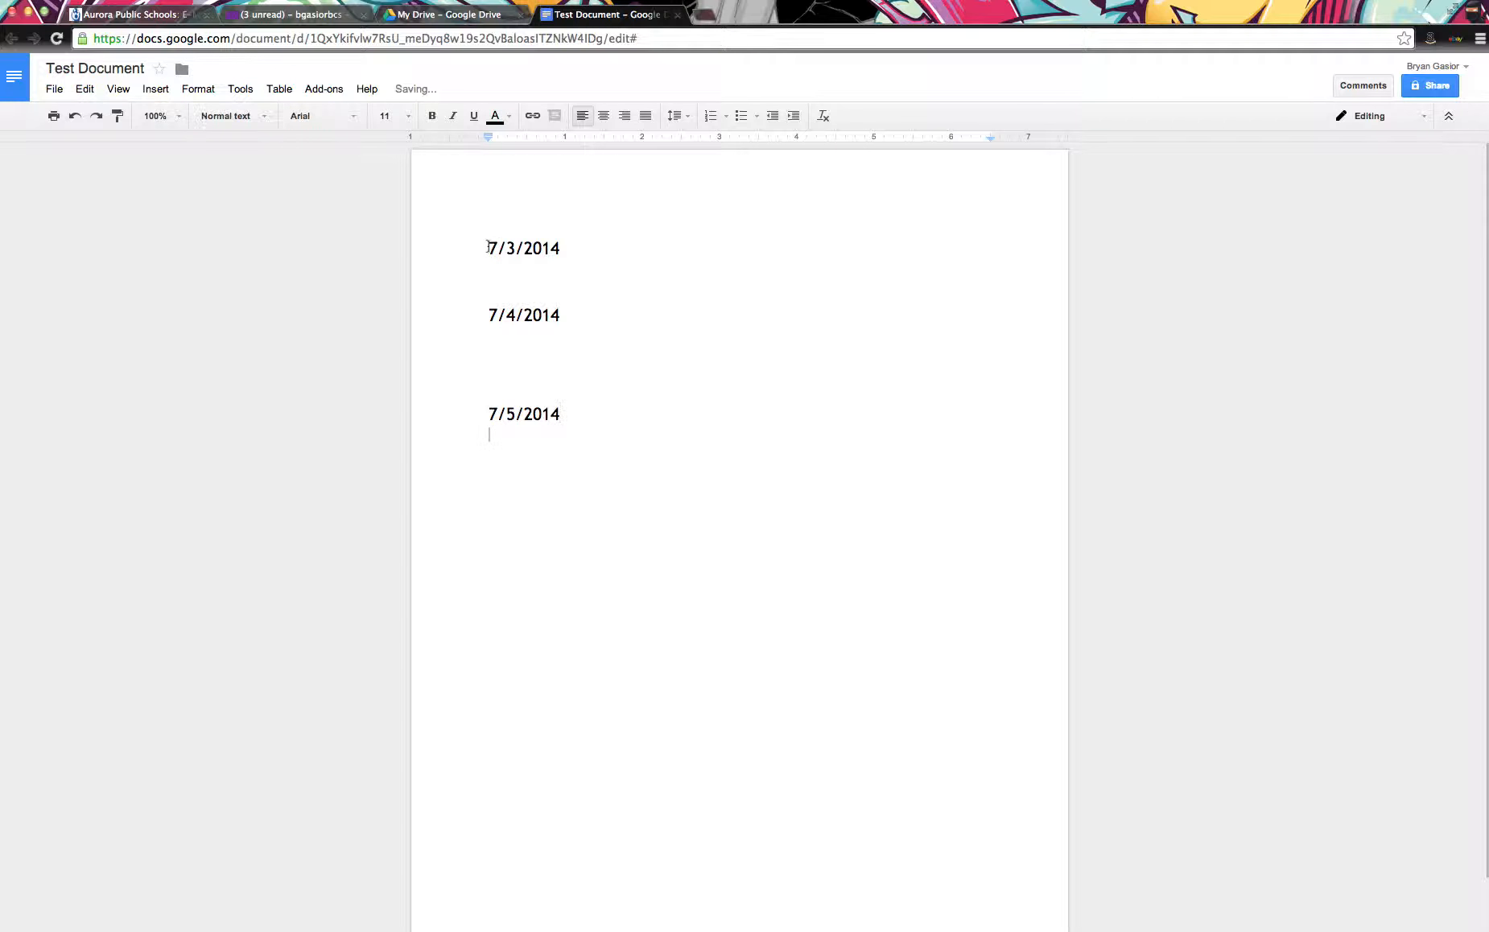
Make blank space above the 7/3/2014 heading and insert a table of contents at the beginning of the document.
left_click(263, 115)
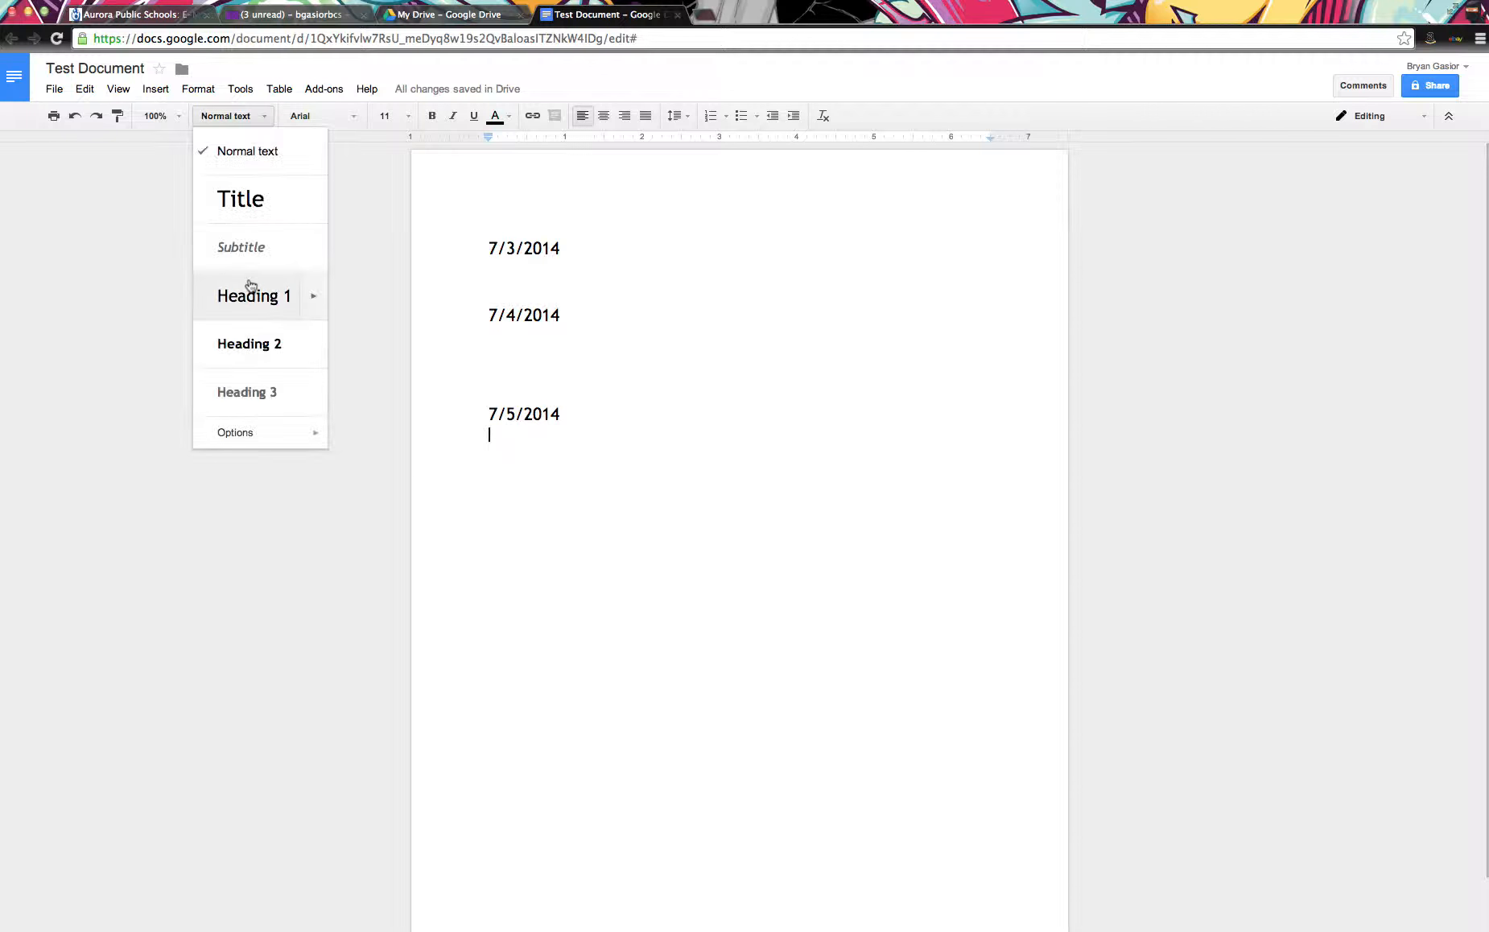
left_click(492, 237)
key("Return")
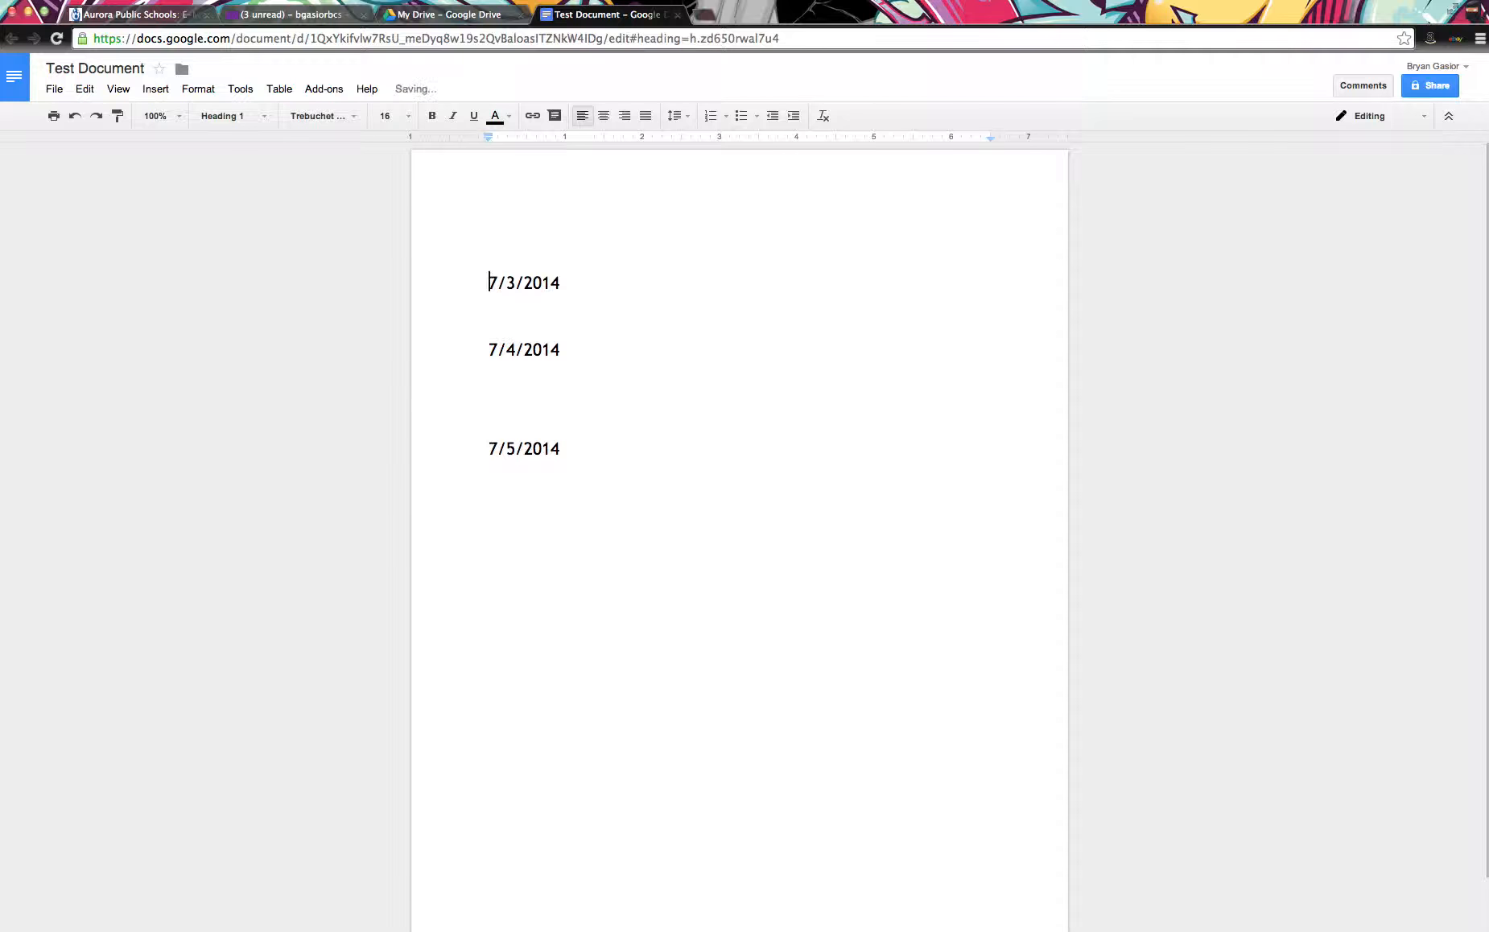
key("Up")
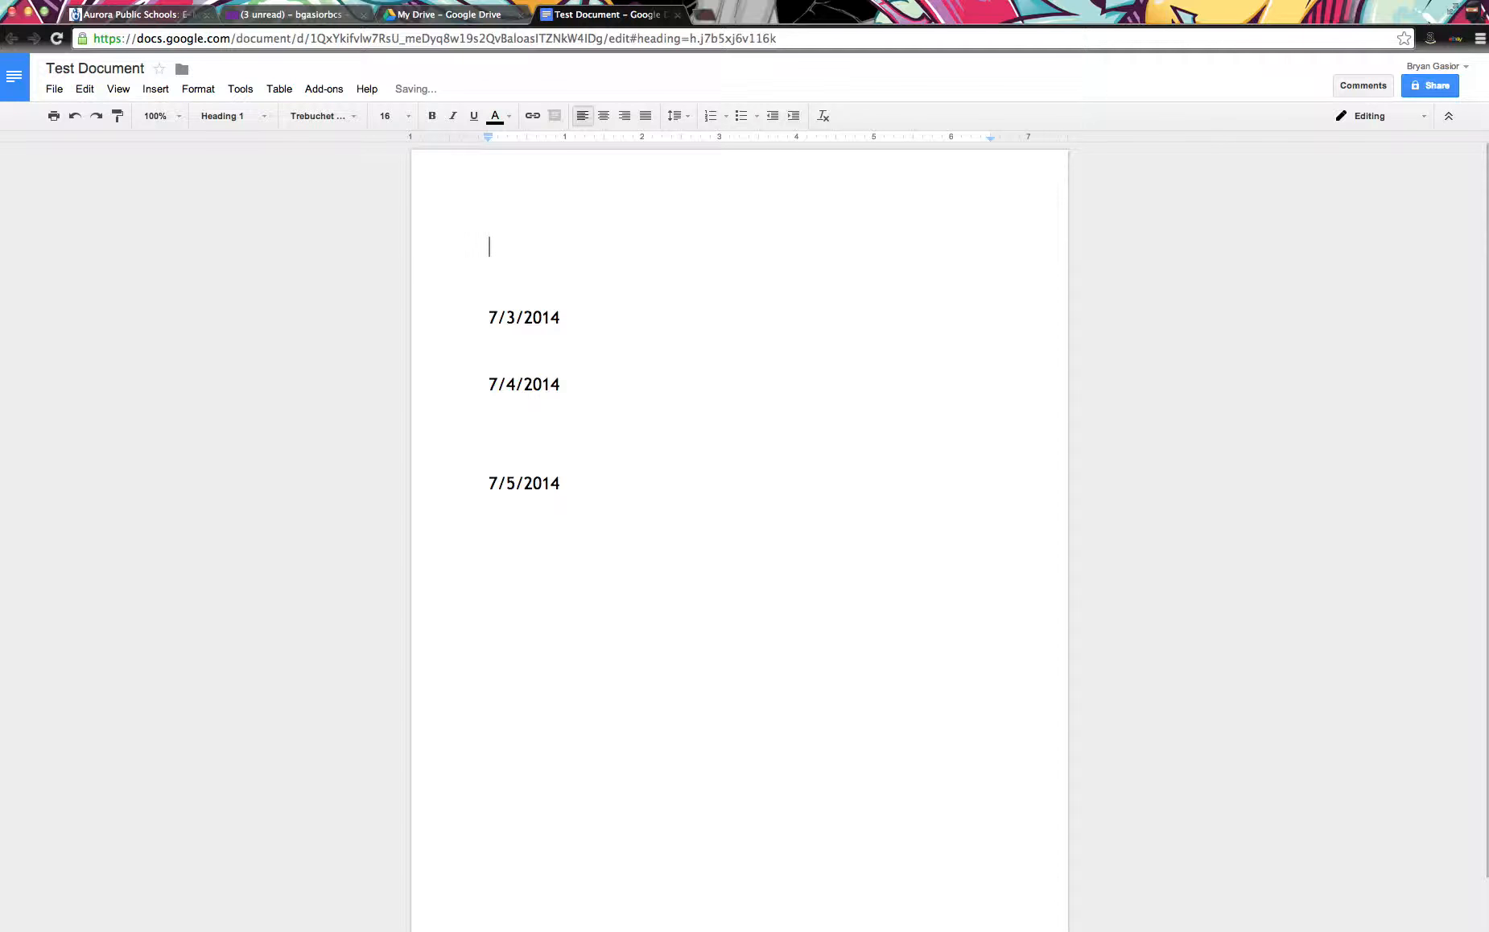
left_click(153, 90)
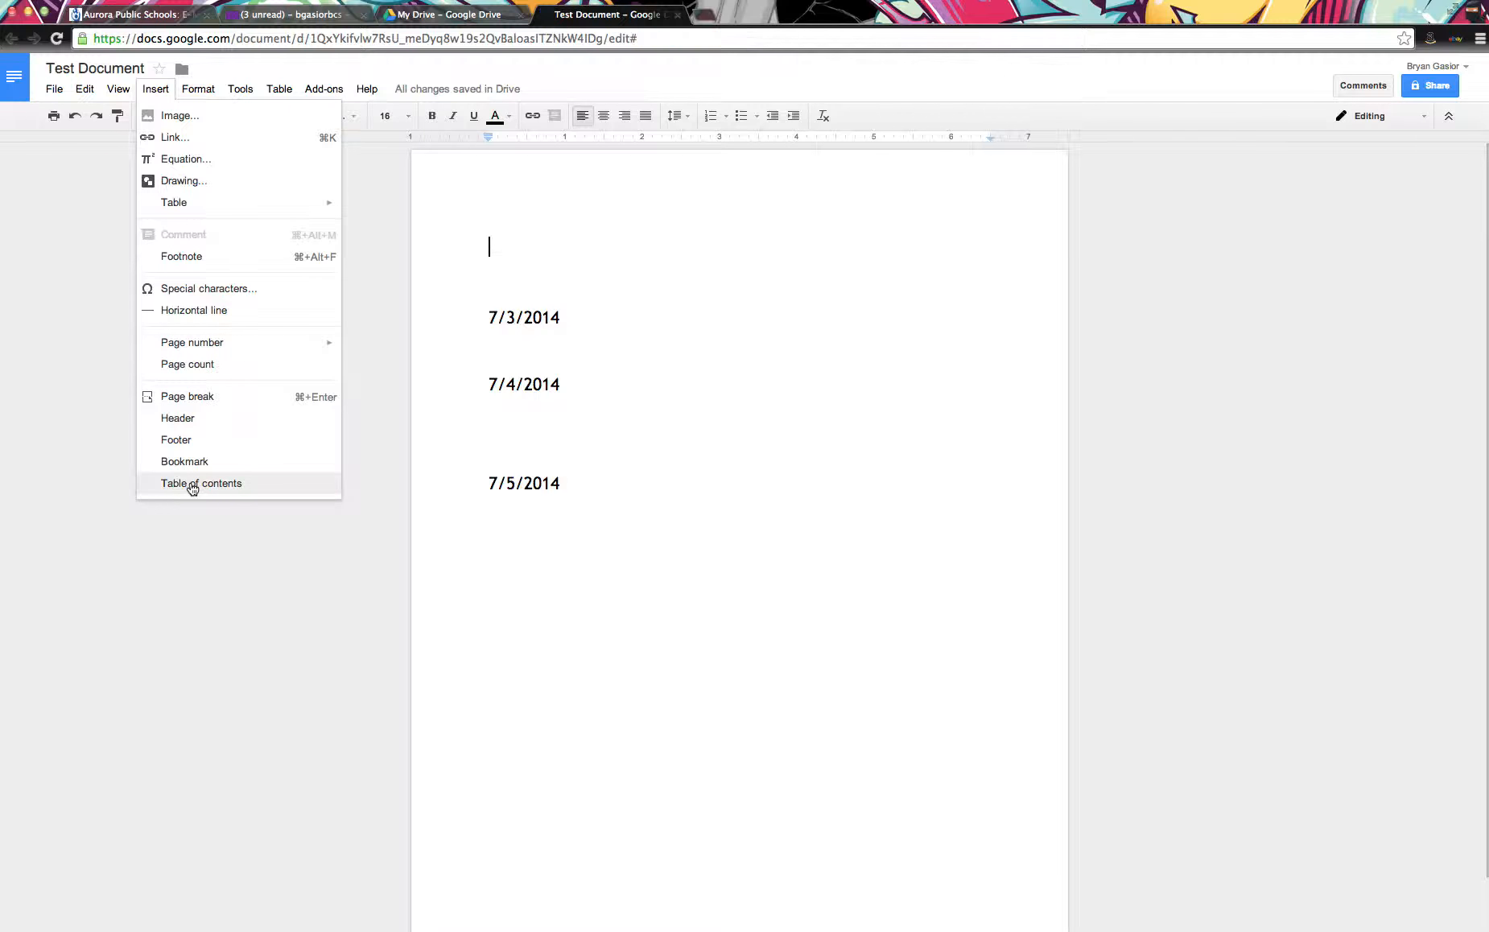
left_click(193, 484)
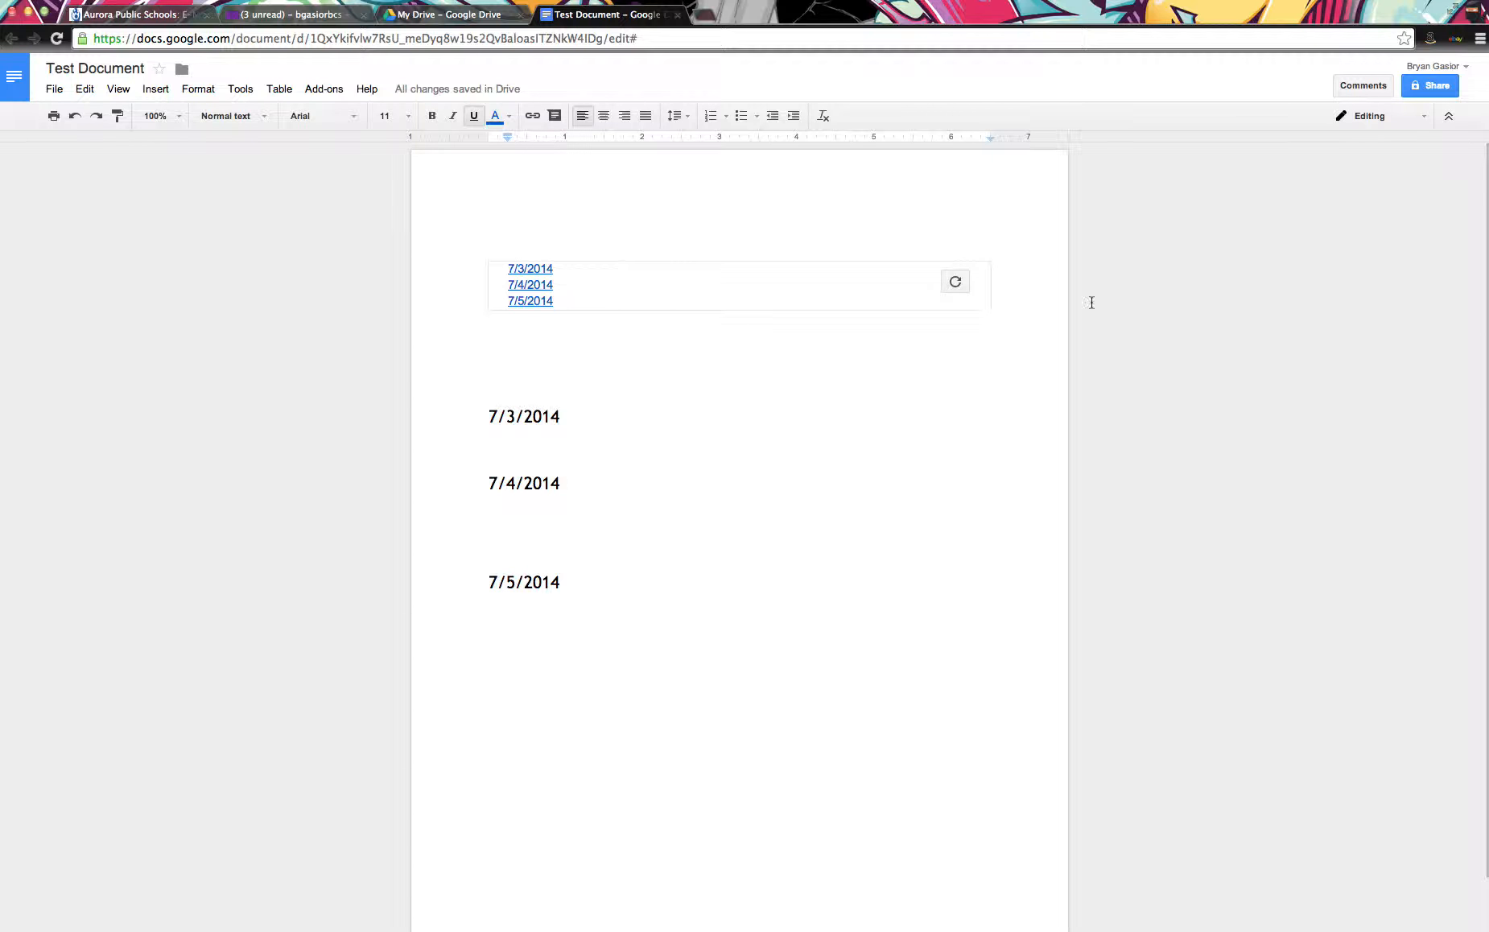
Test the table of contents by following its 7/5/2014 link to the heading and returning to the list.
left_click(578, 422)
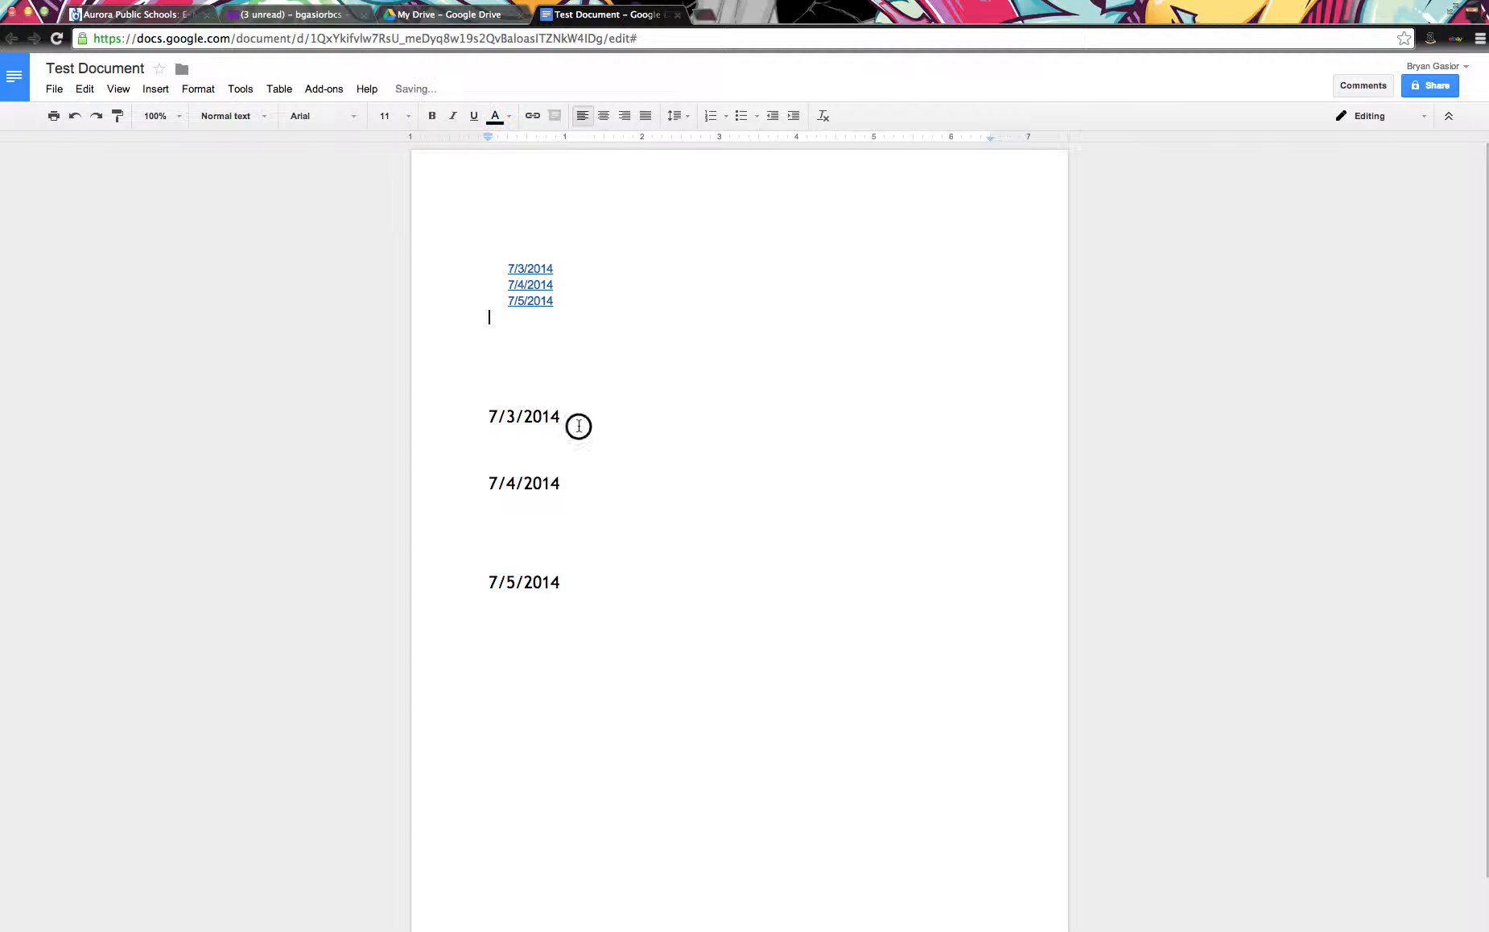
left_click(527, 302)
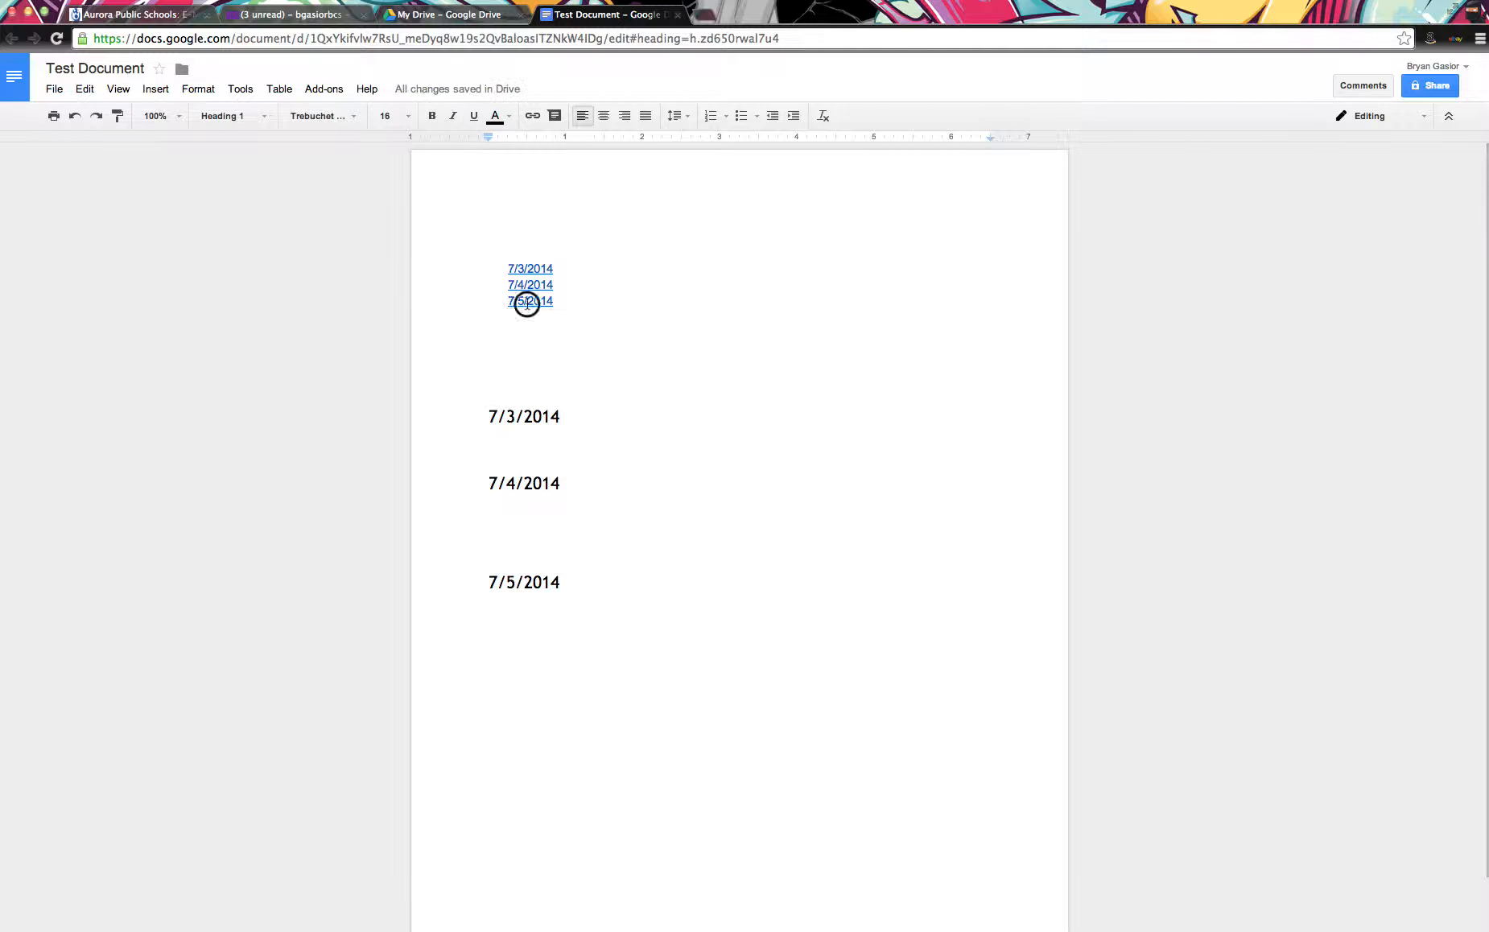
left_click(555, 326)
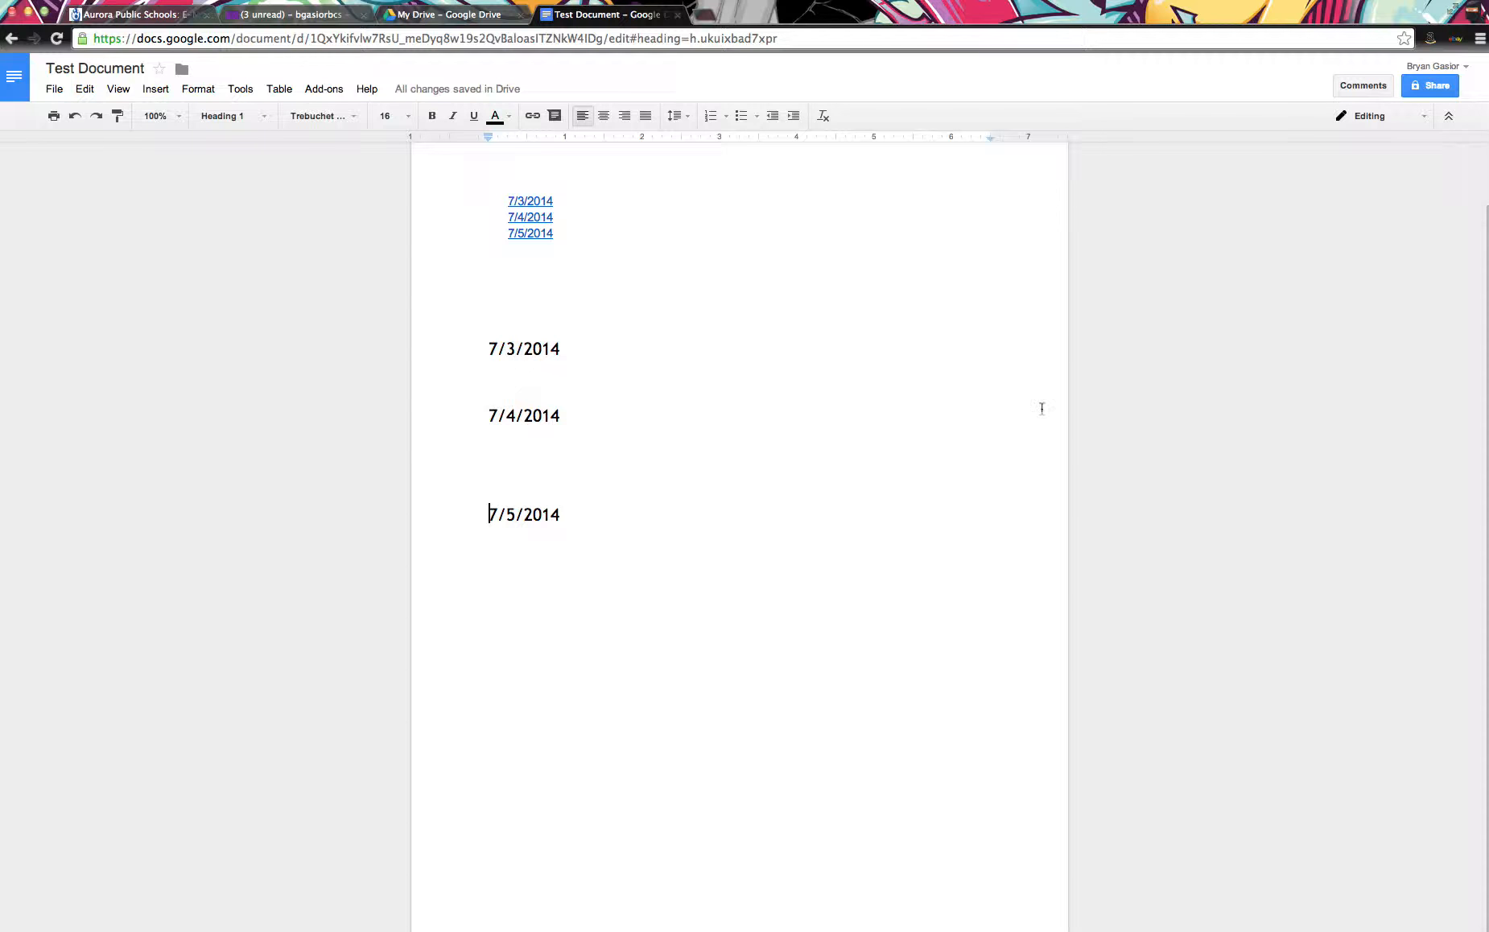
left_click_drag(1486, 409, 1485, 268)
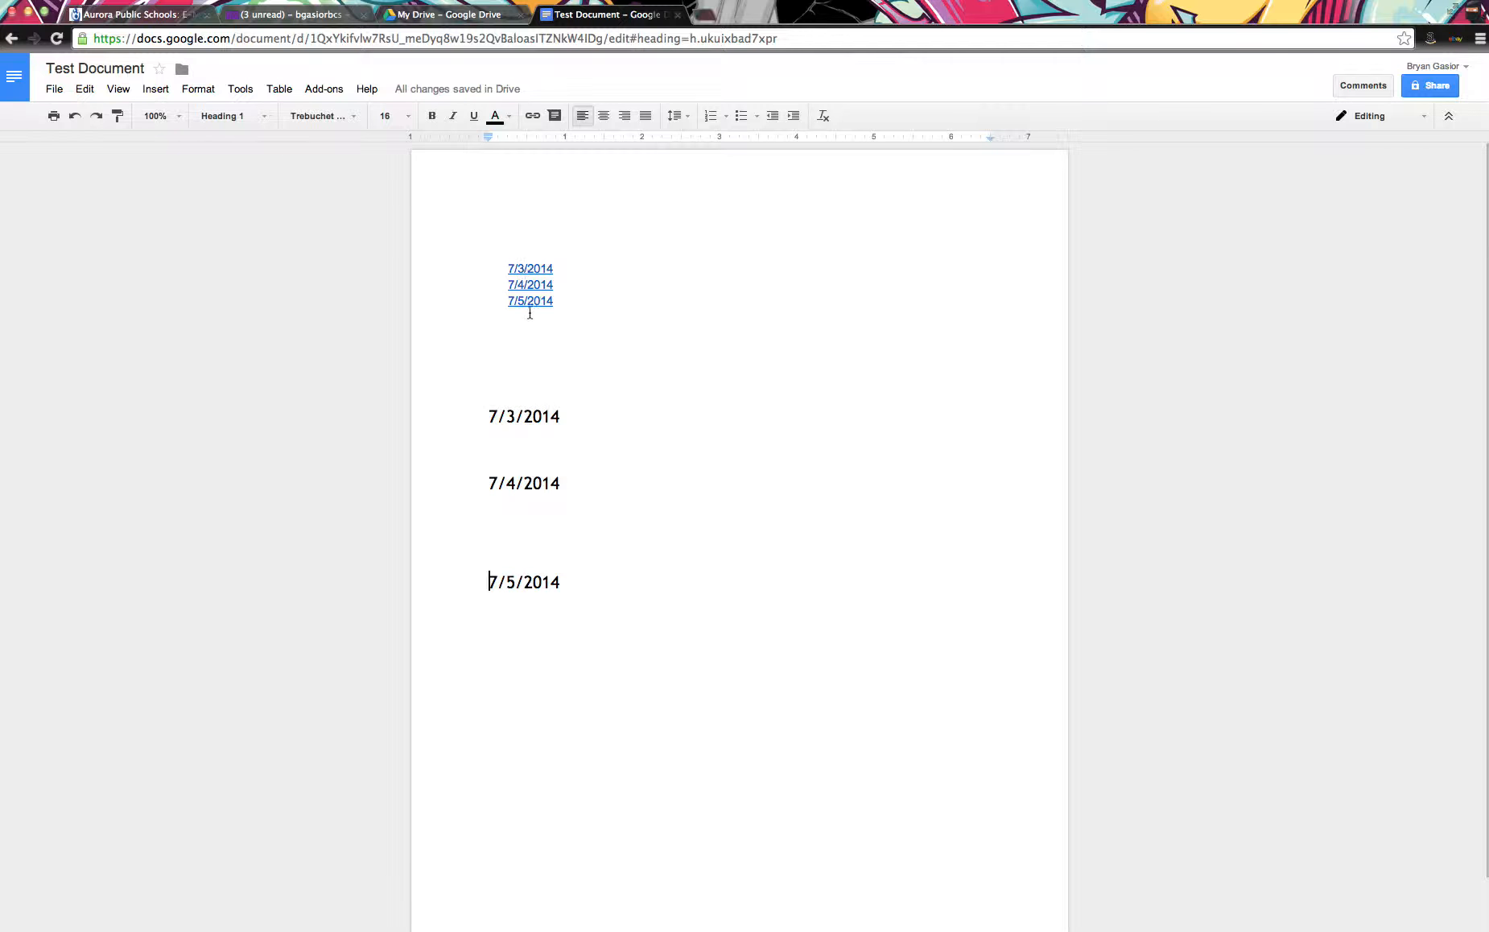
left_click(558, 282)
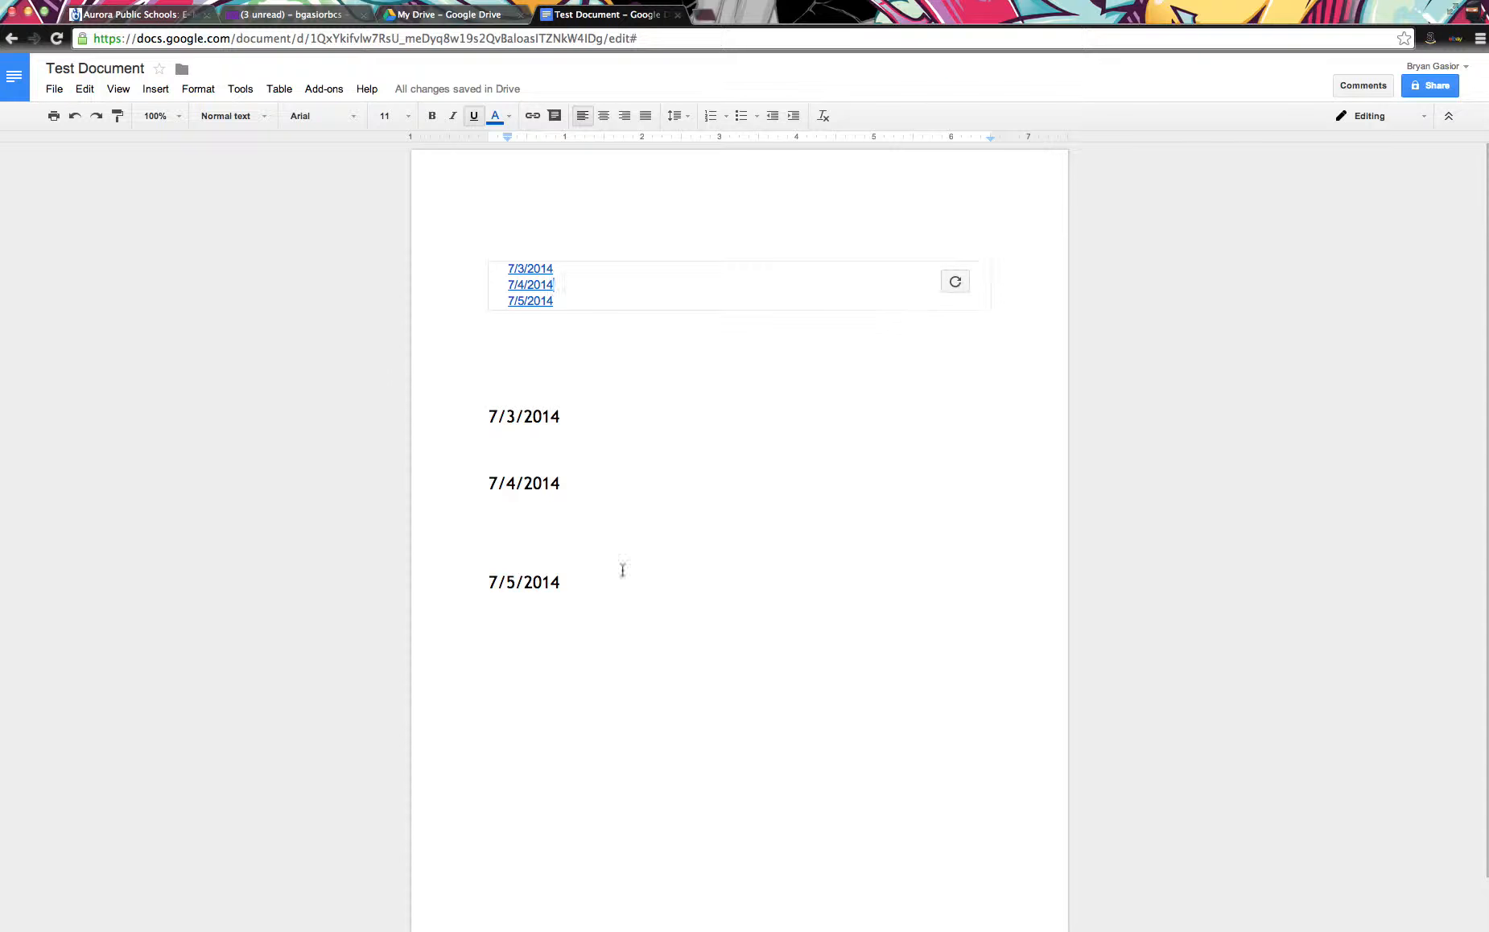
Add the date 8/1/2014 in the Heading 1 style below the 7/5/2014 heading, followed by a blank line.
left_click(584, 583)
key("Return")
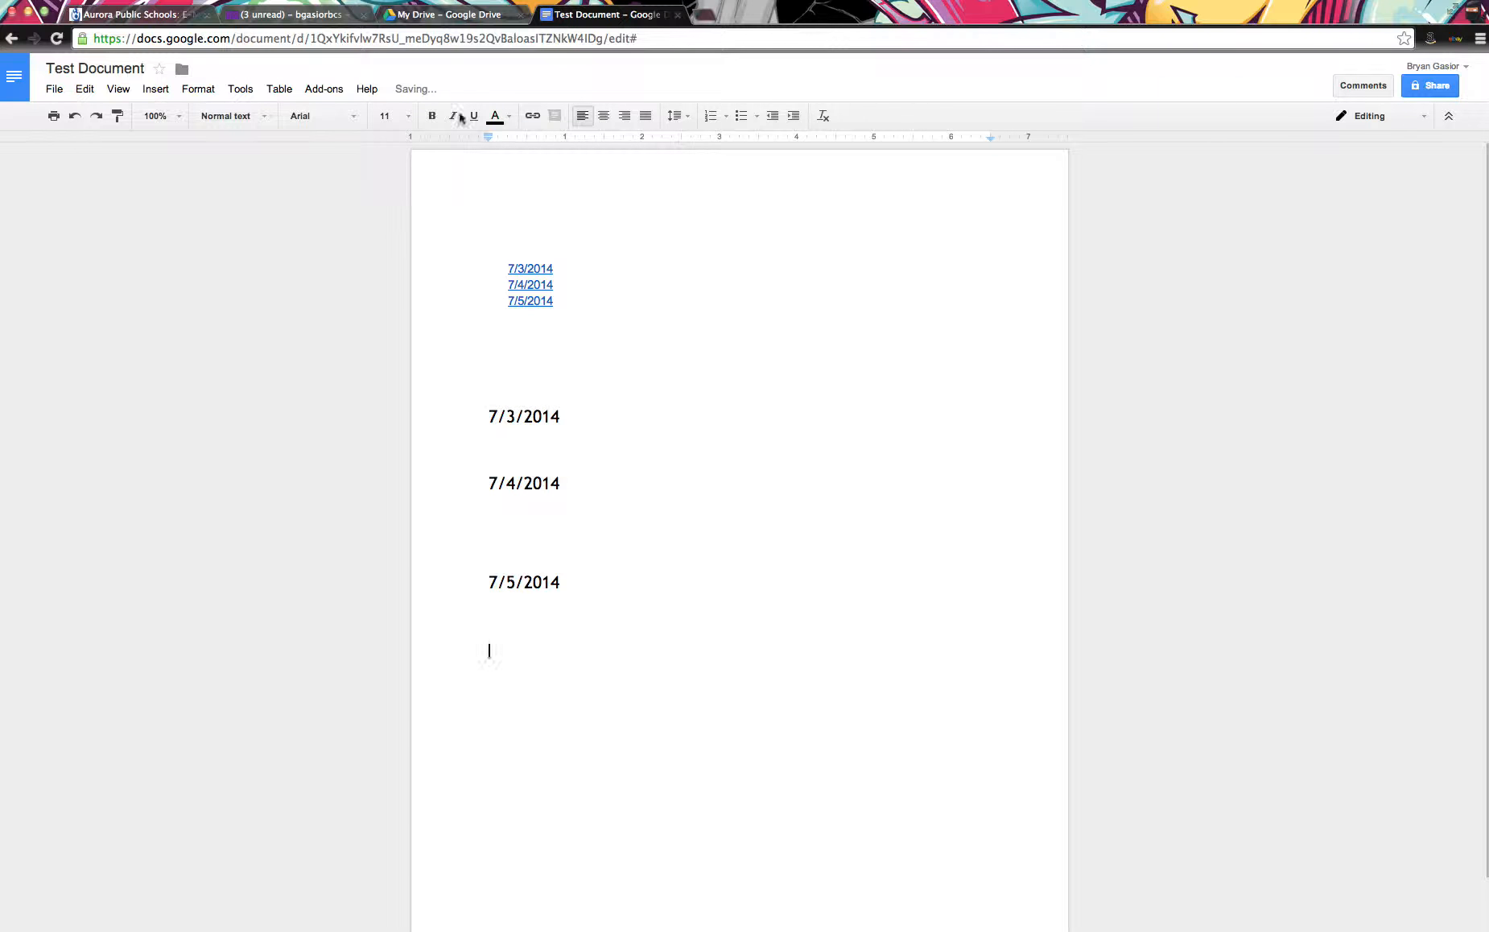
left_click(266, 121)
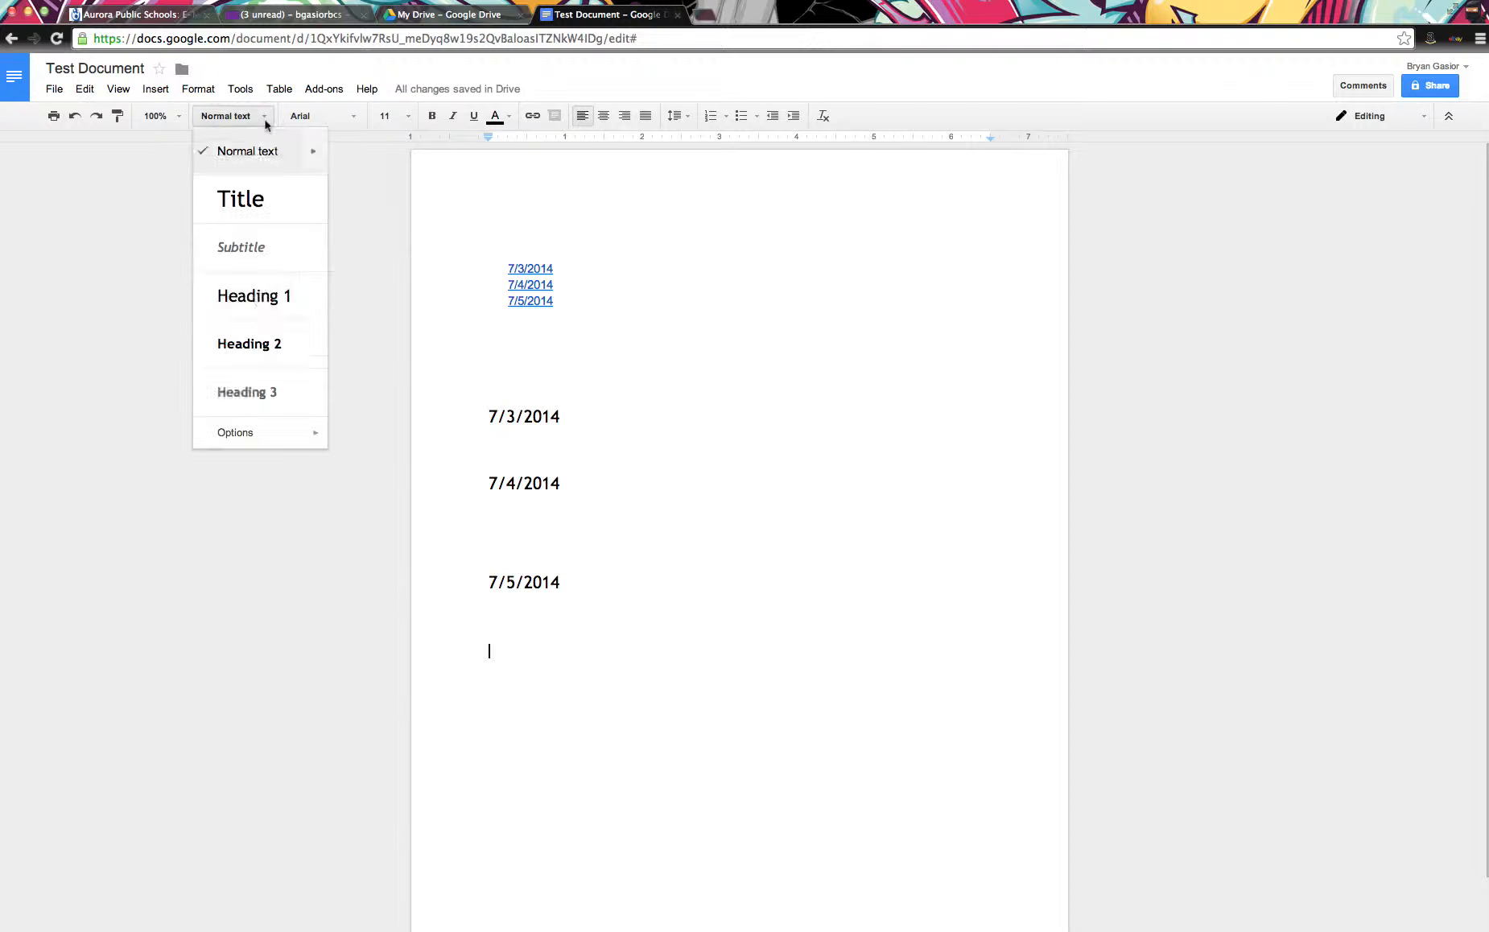
left_click(259, 298)
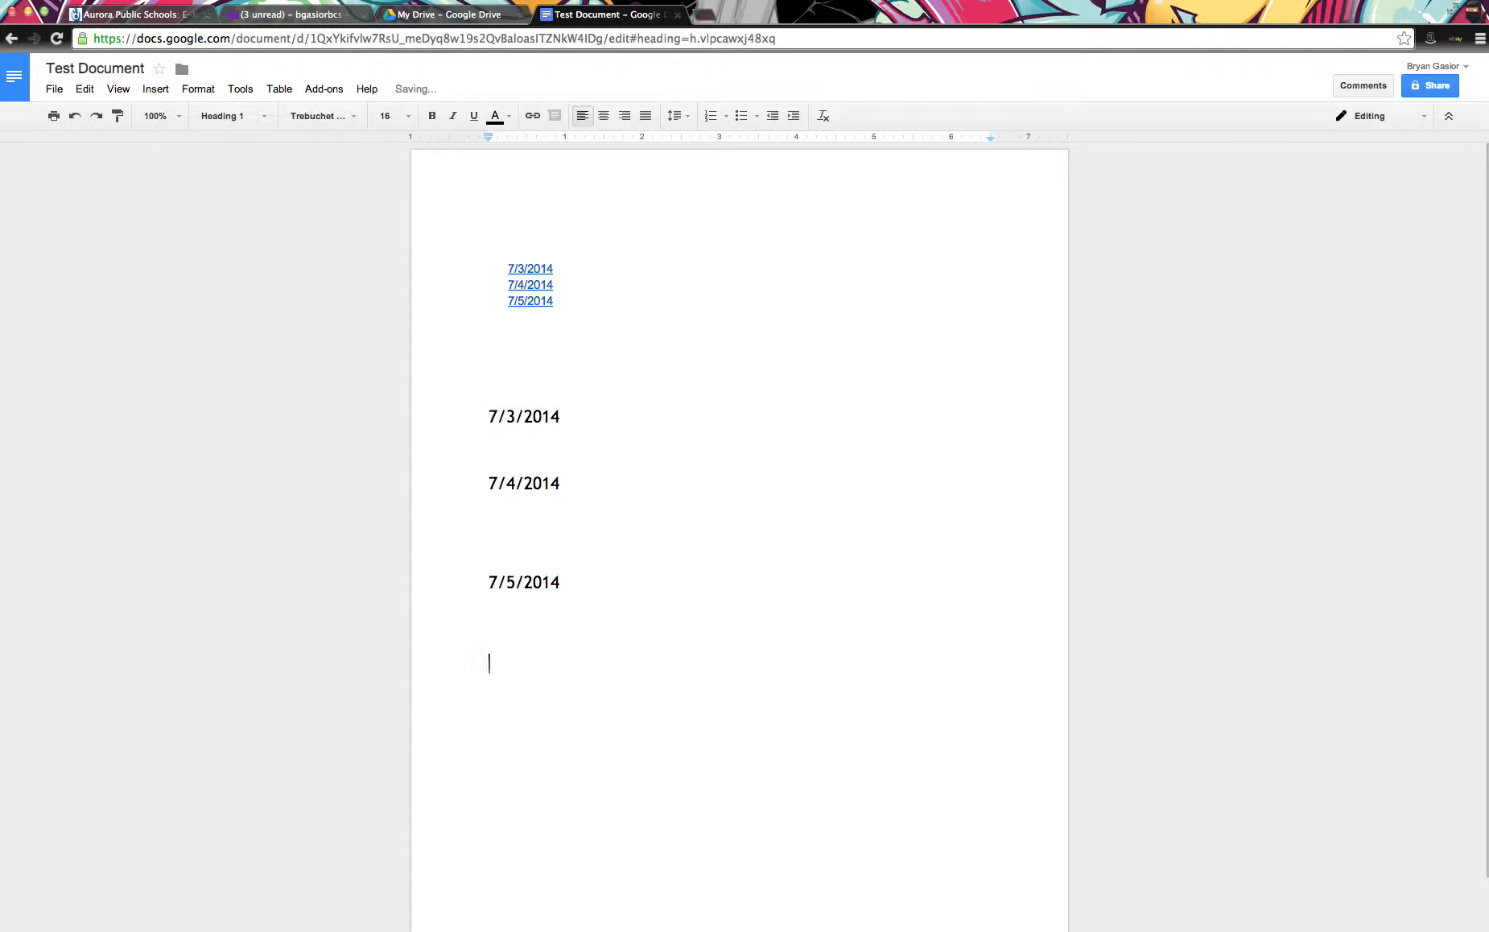
type("8/1/2014")
key("Return")
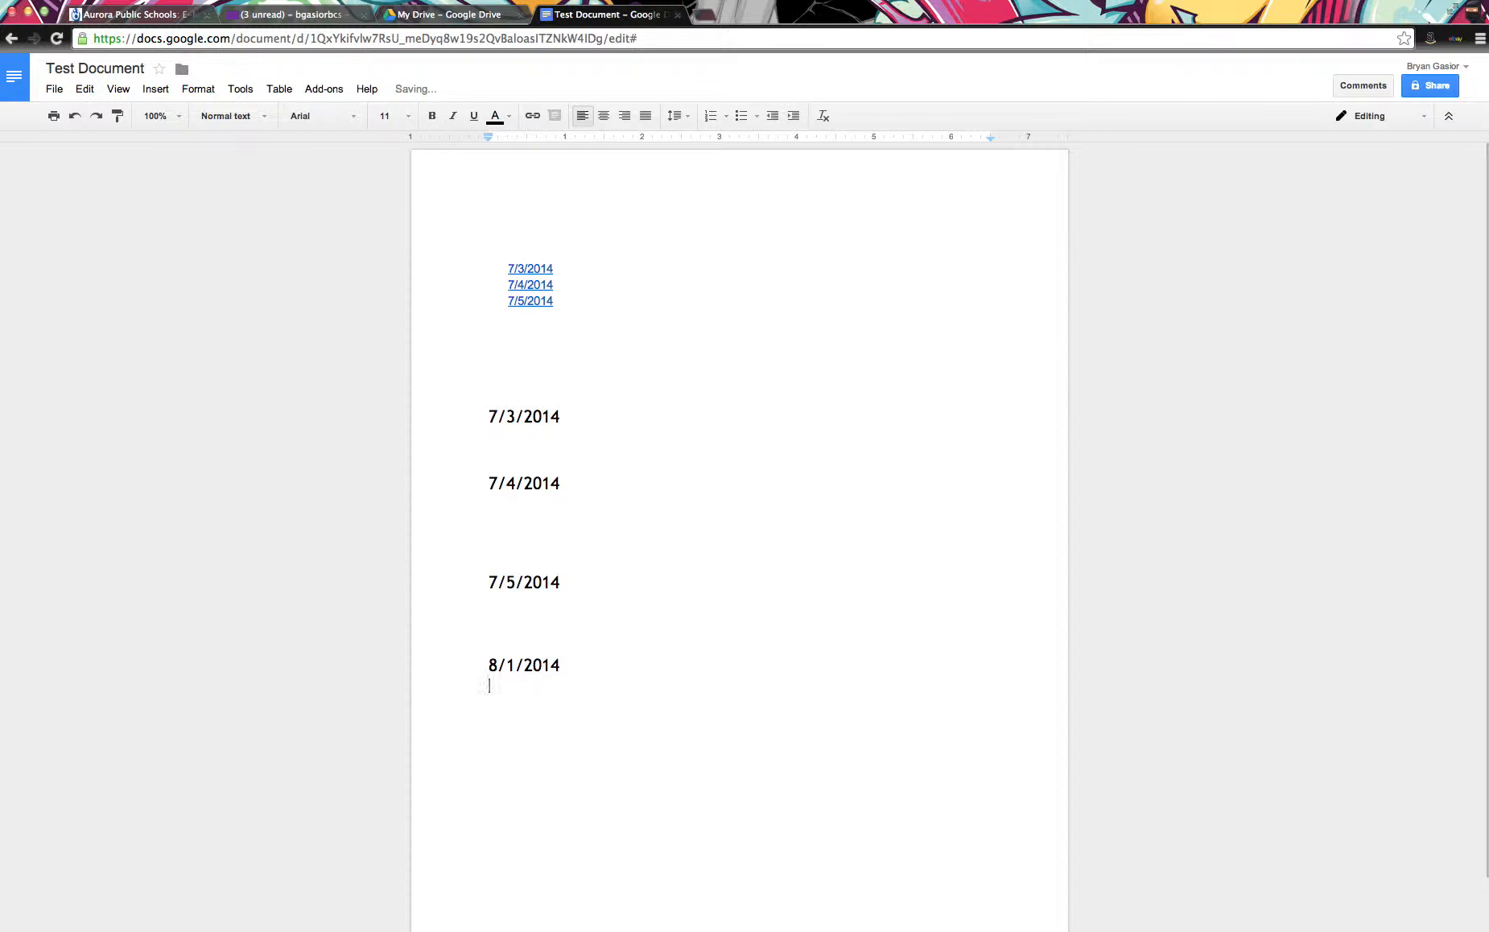
key("Return")
Update the table of contents to include the 8/1/2014 heading.
left_click(564, 283)
left_click(953, 287)
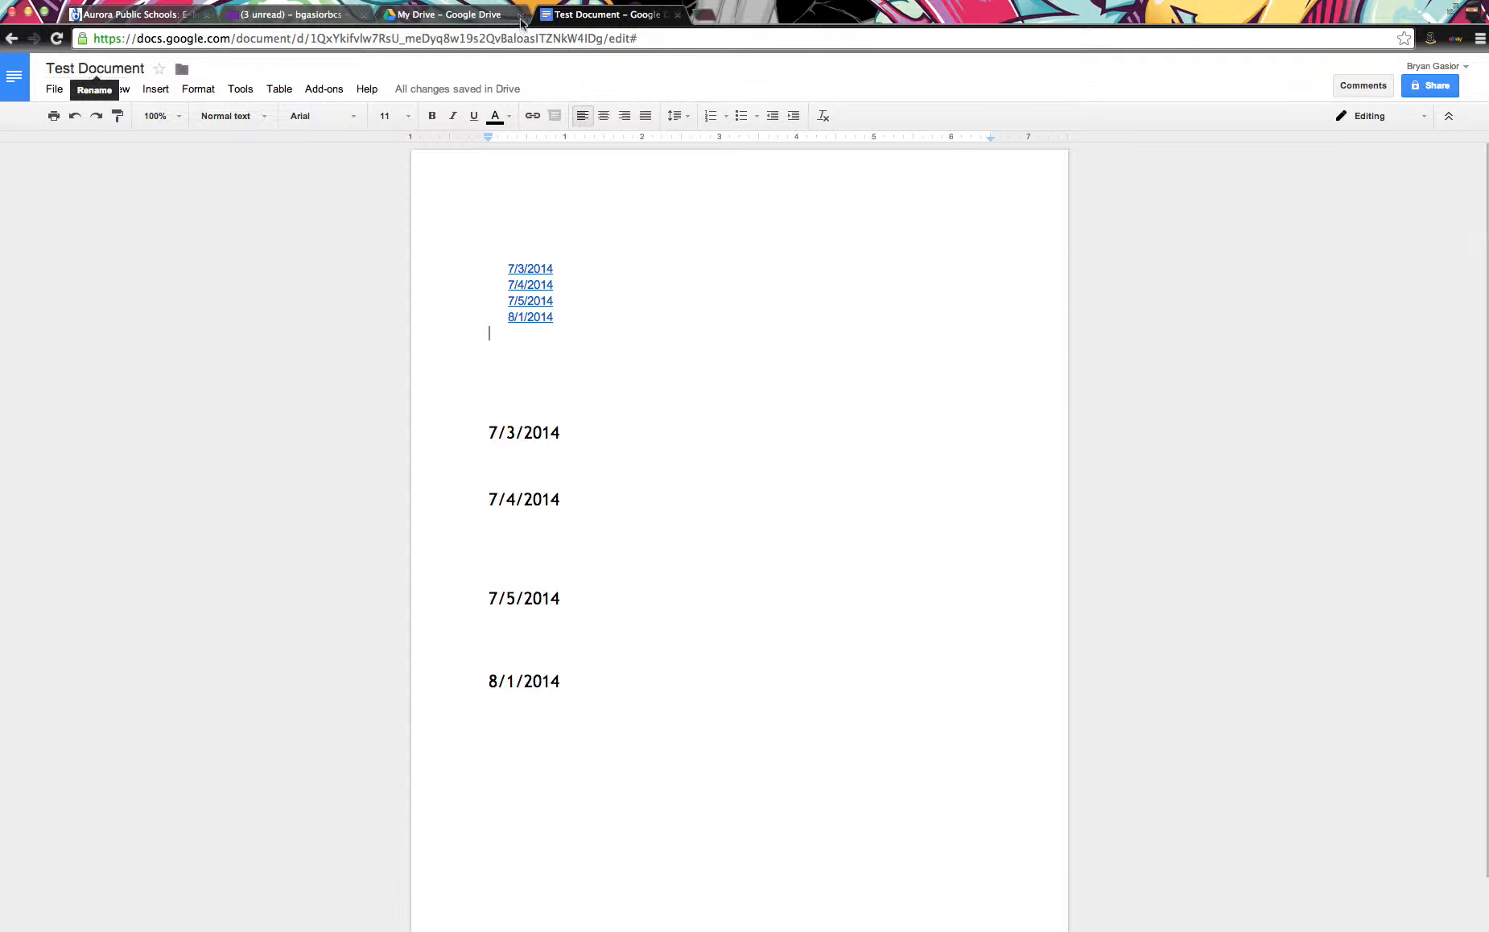
Switch to Google Drive and open the oldest document in the second teacher subfolder of the South MS folder.
left_click(407, 15)
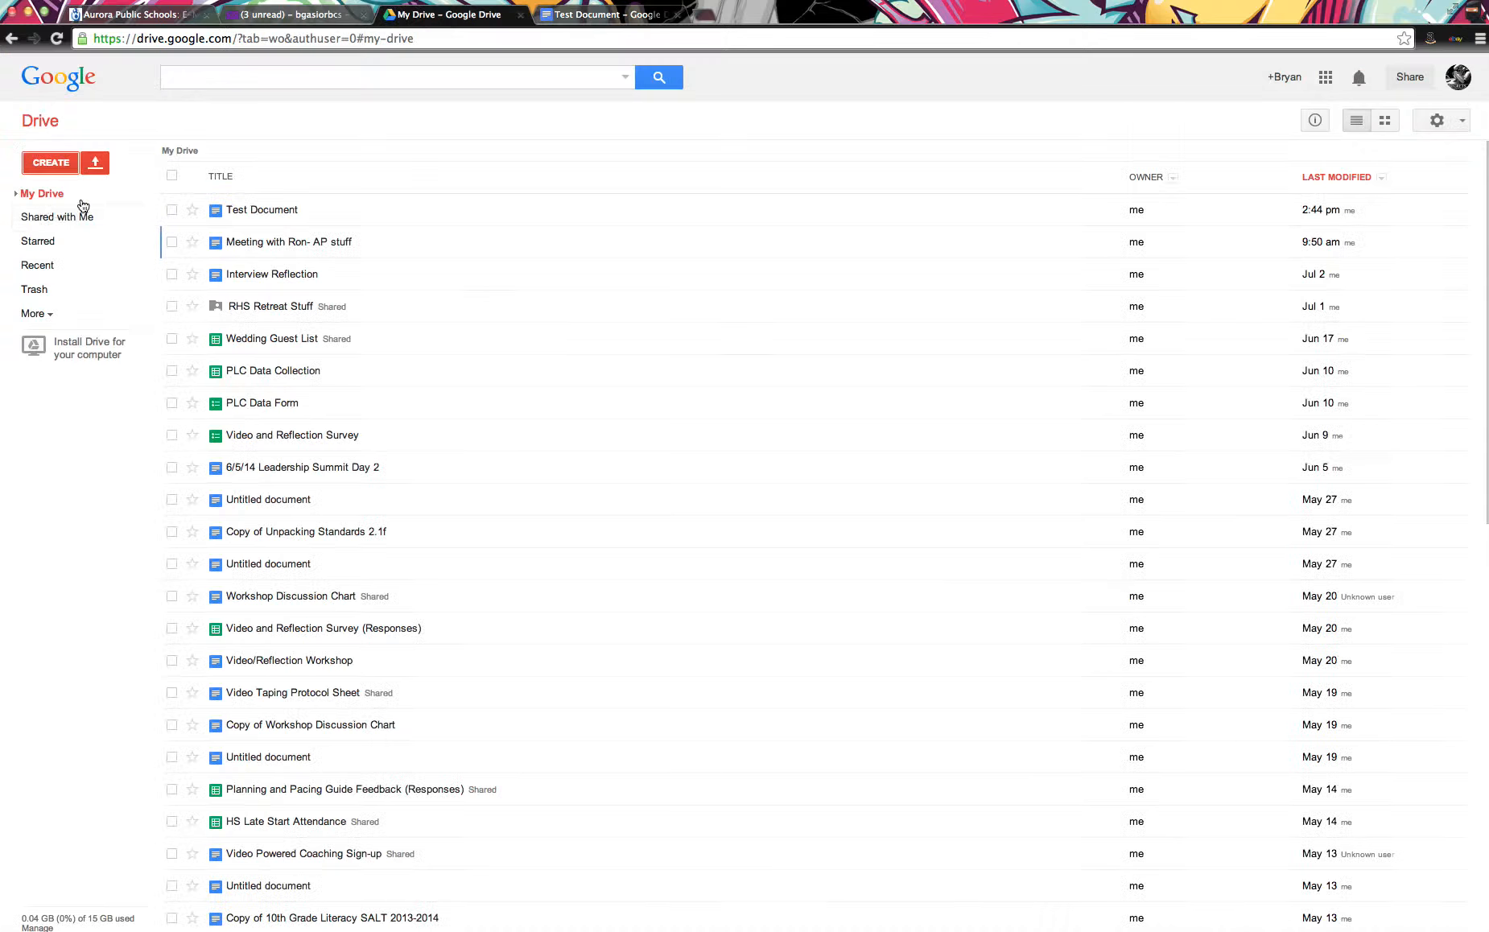
left_click(17, 194)
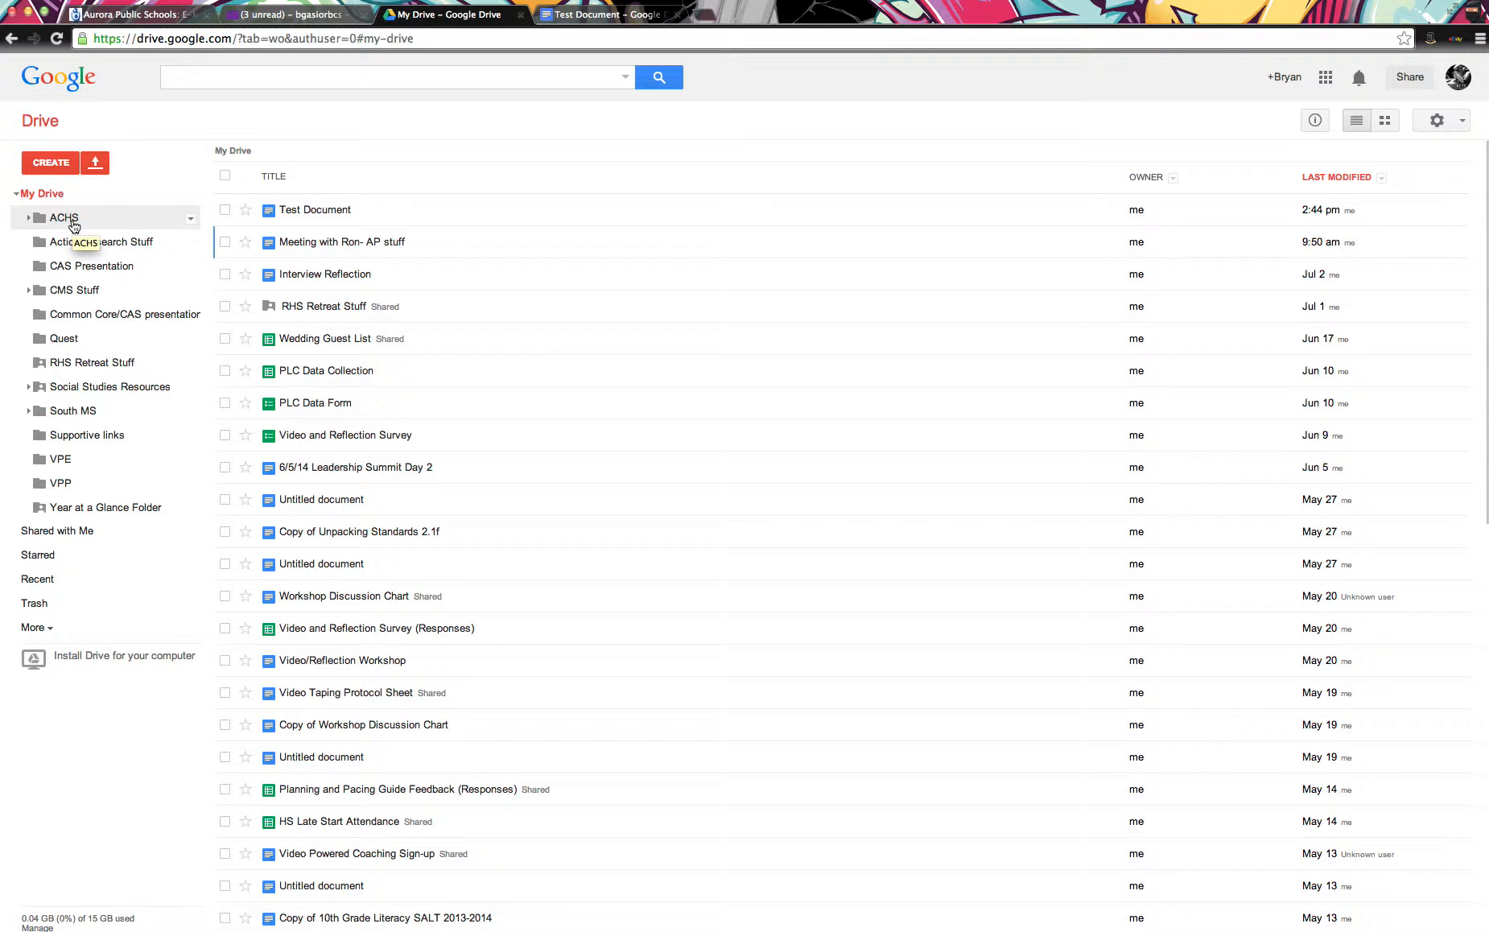
left_click(29, 412)
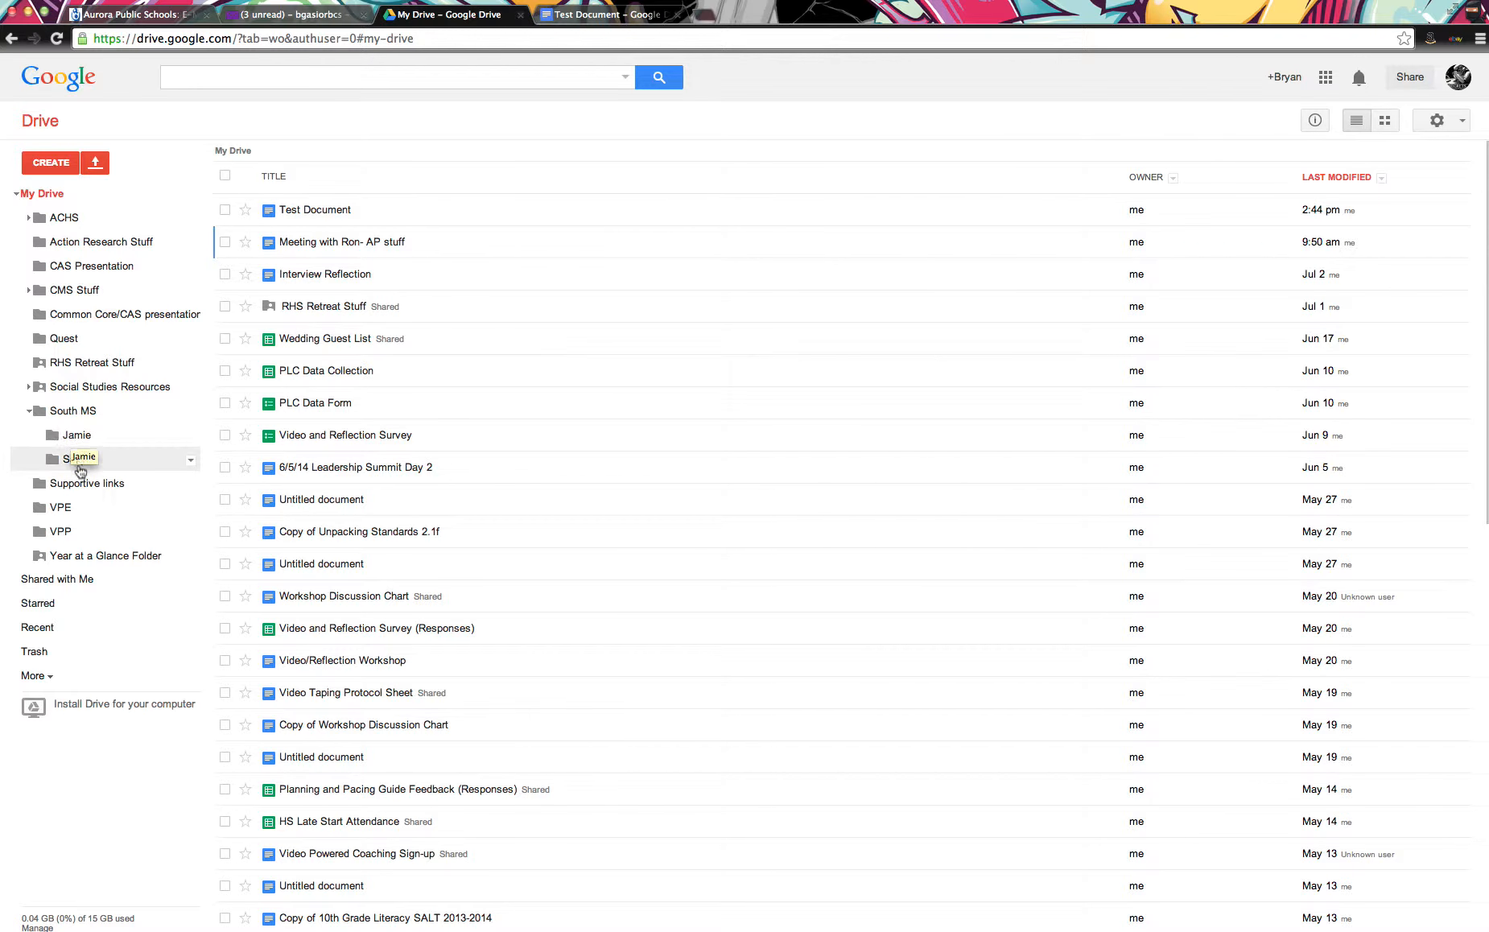
left_click(77, 458)
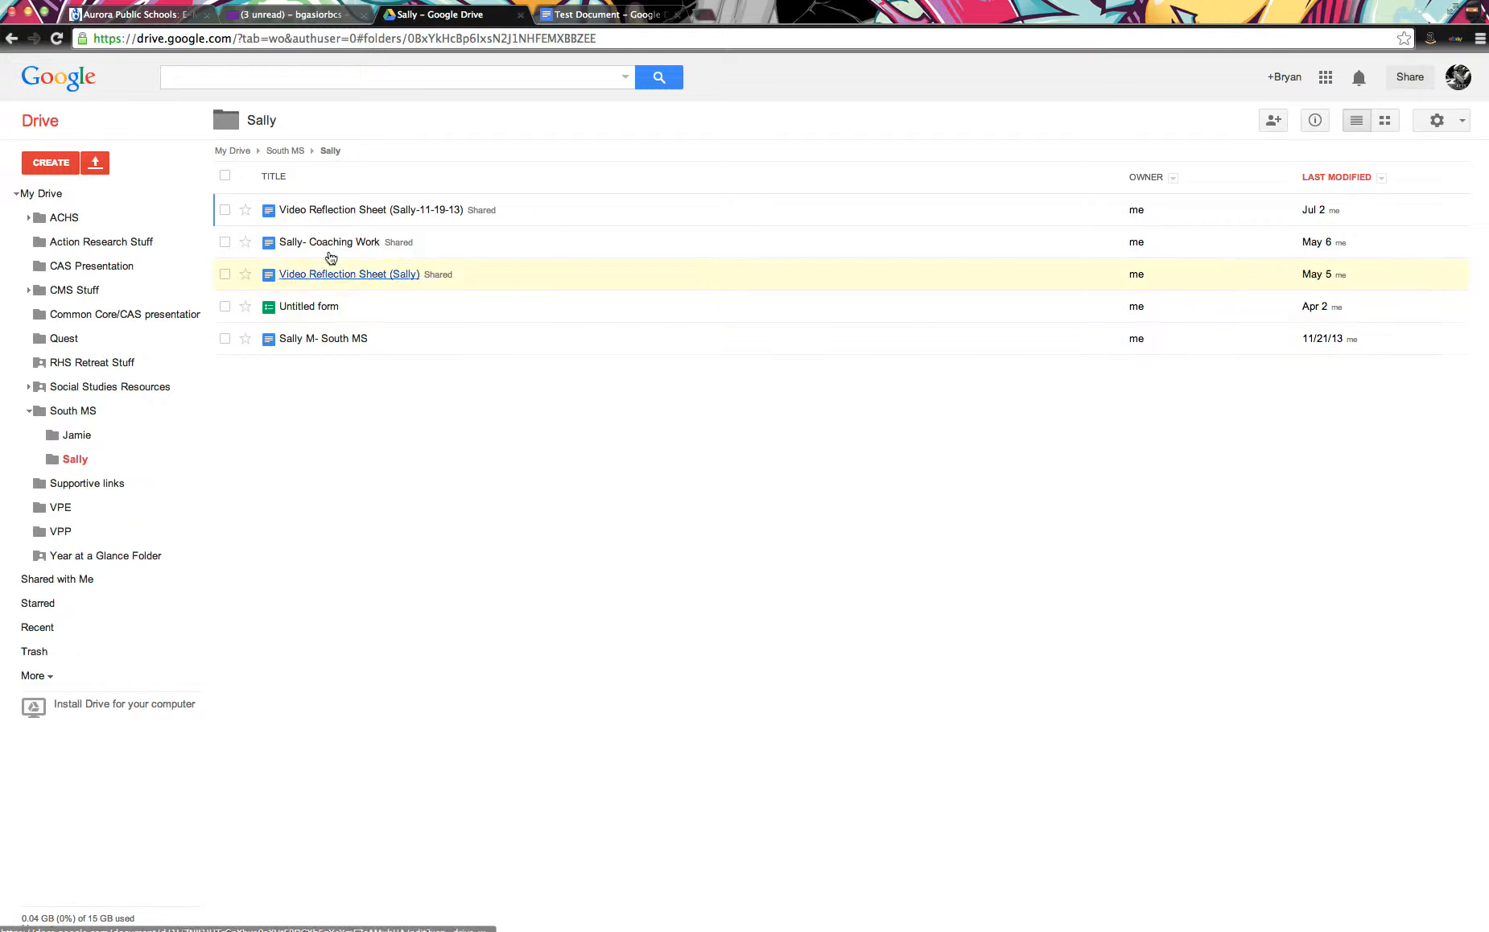
left_click(307, 340)
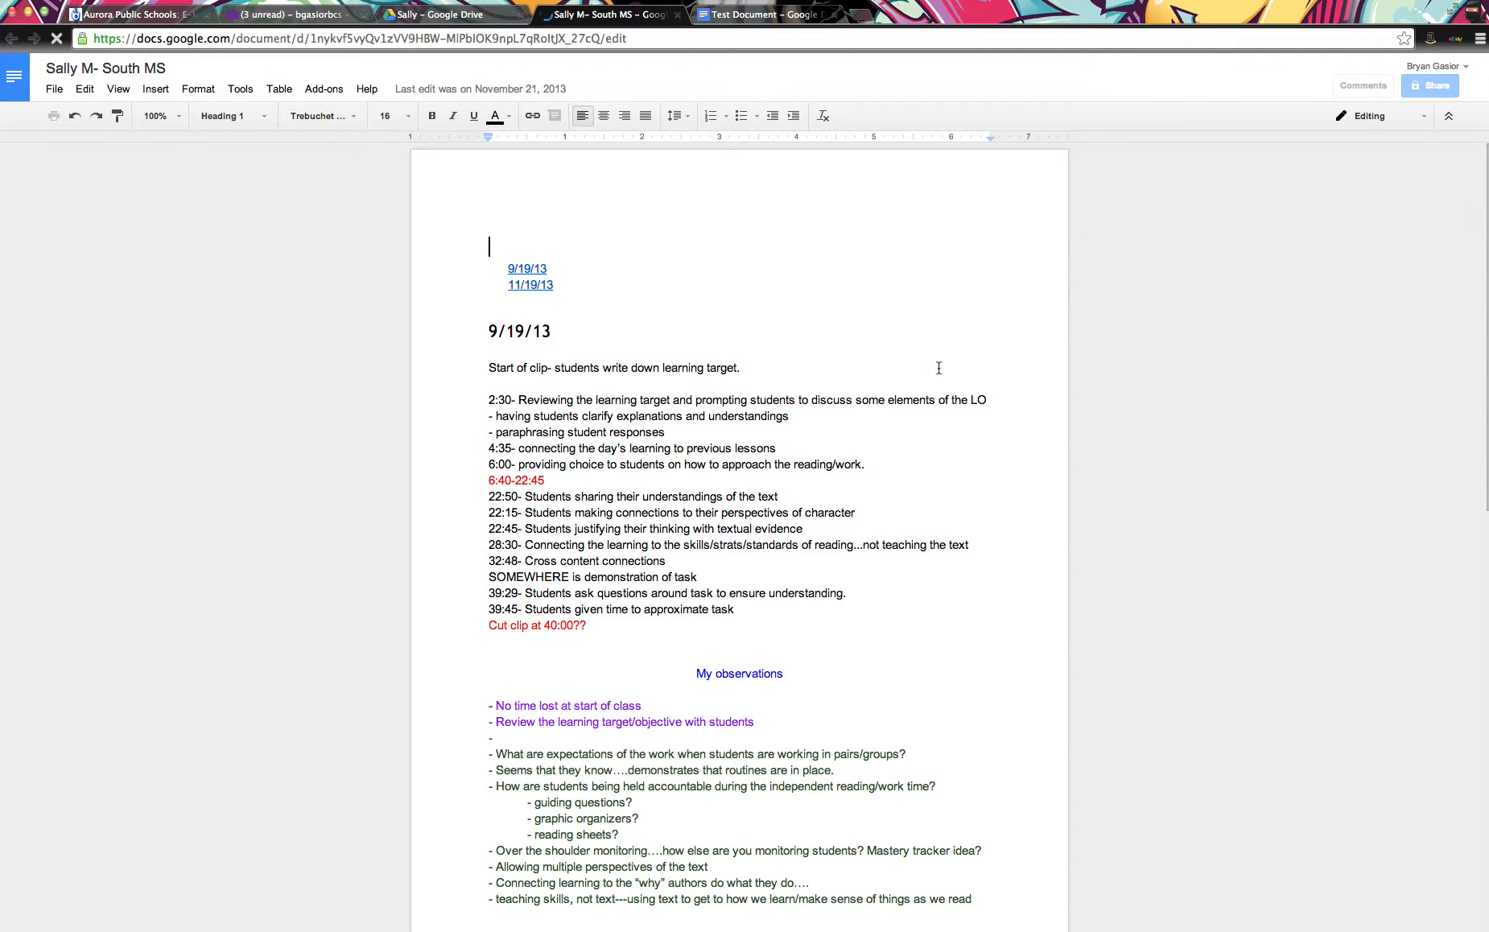
Close the teacher's notes document and return to Test Document.
left_click(678, 16)
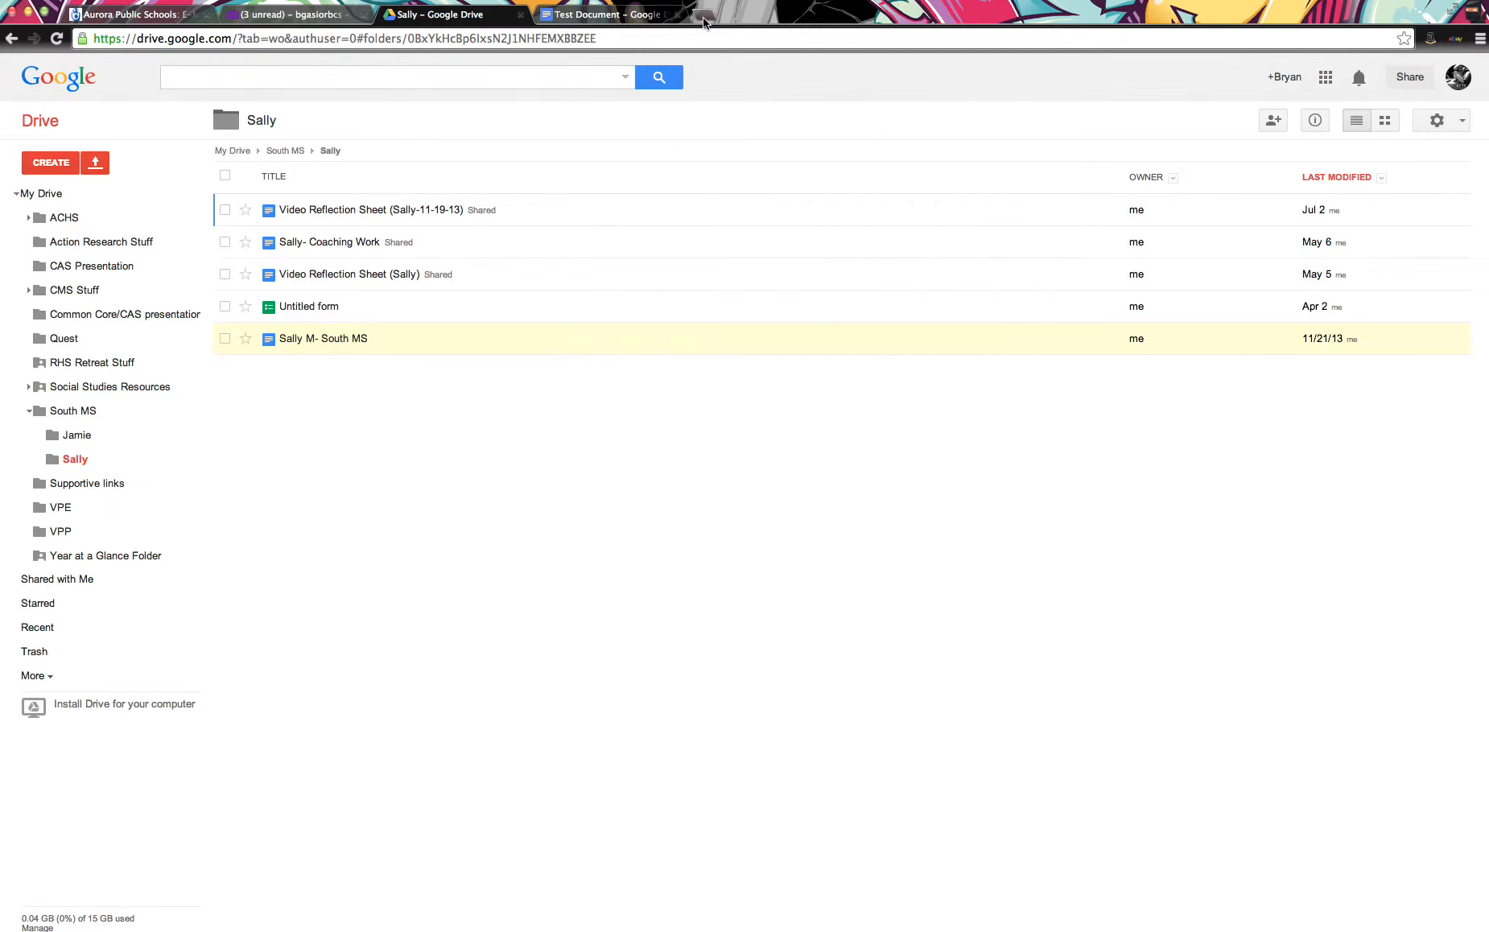
left_click(585, 18)
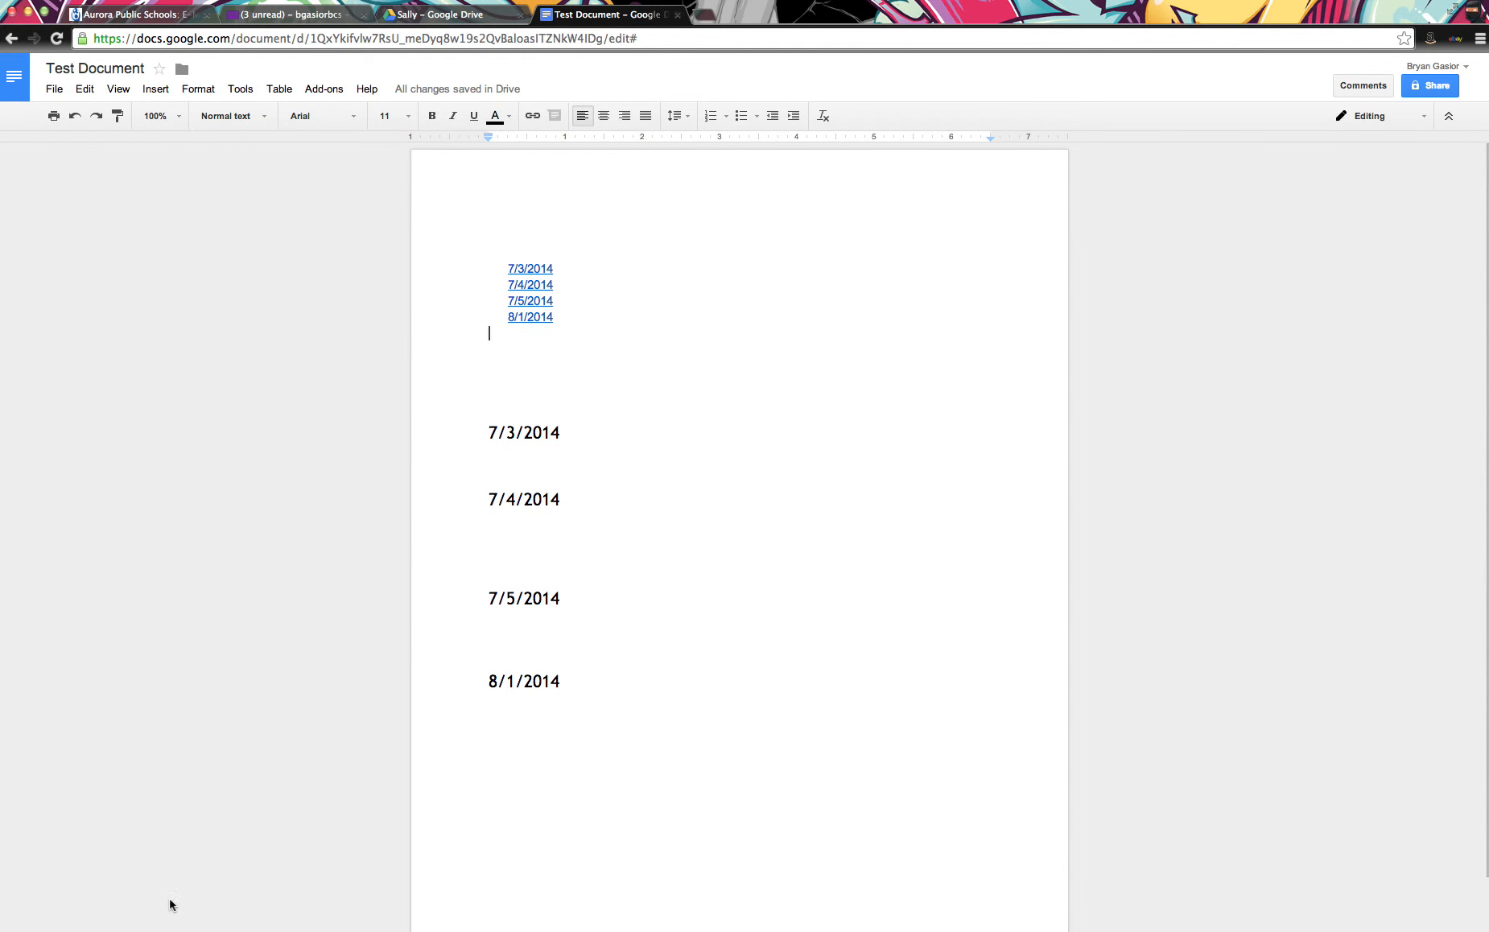
left_click(118, 891)
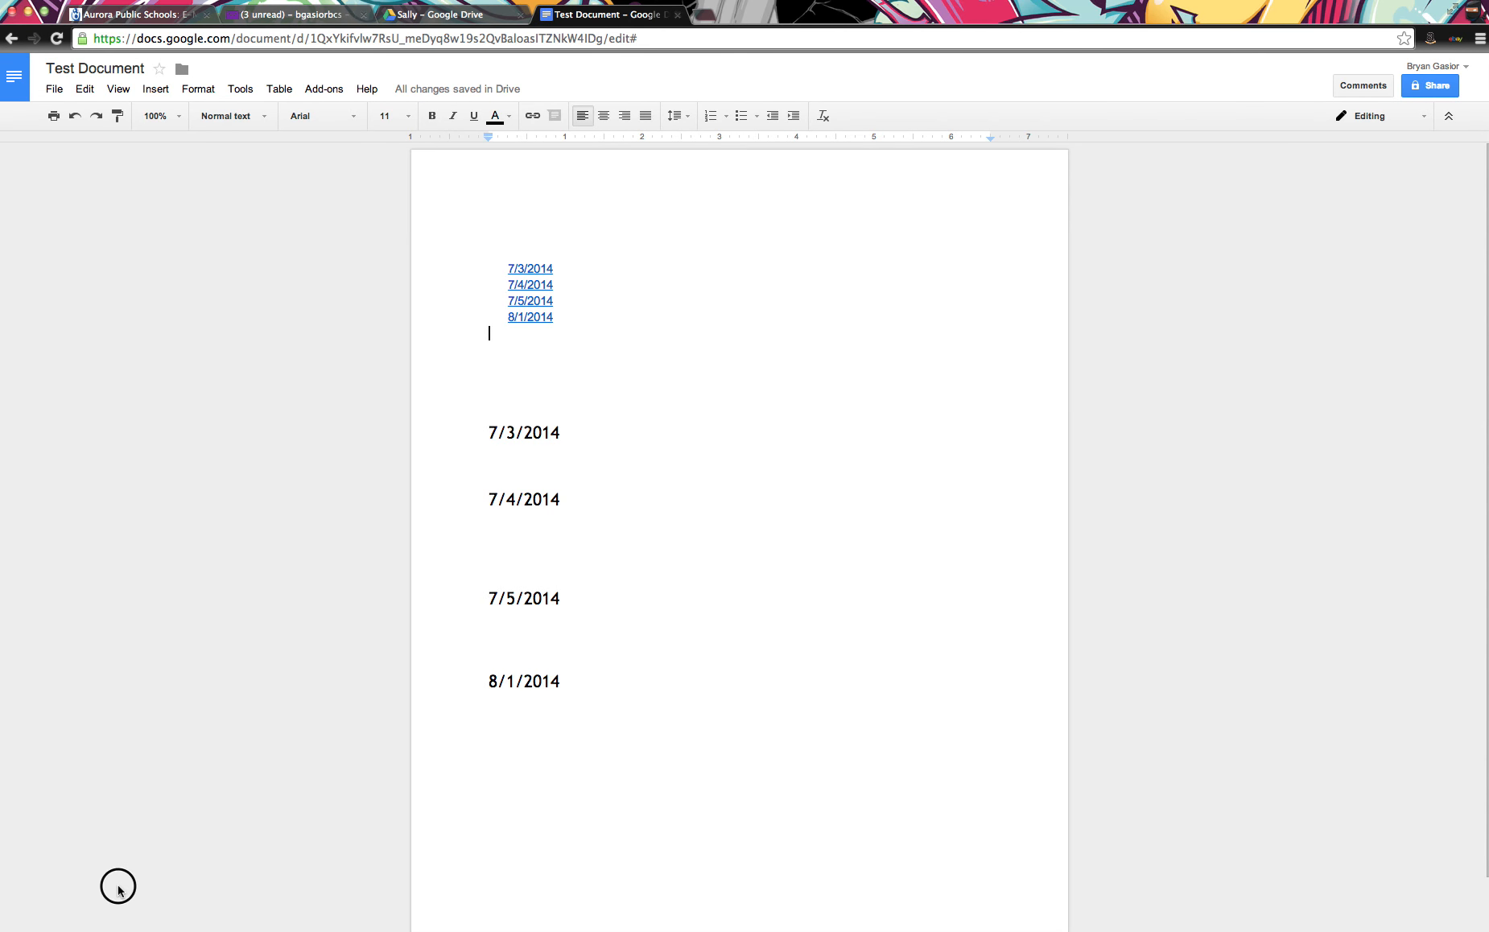